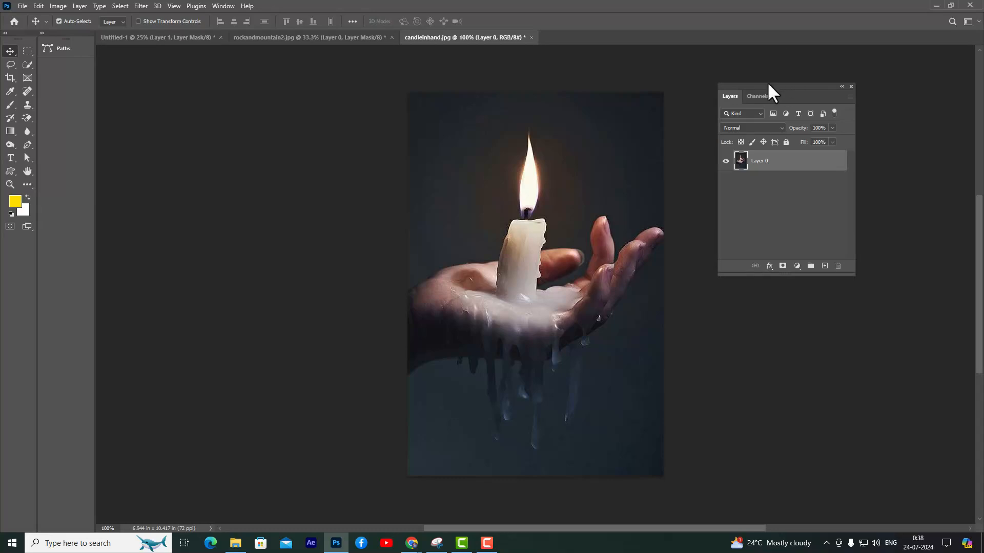
# Add a Curves adjustment layer and pull the RGB curve's midpoint down to input 164, output 69 to darken the image
pyautogui.moveTo(768, 85); pyautogui.dragTo(785, 84)
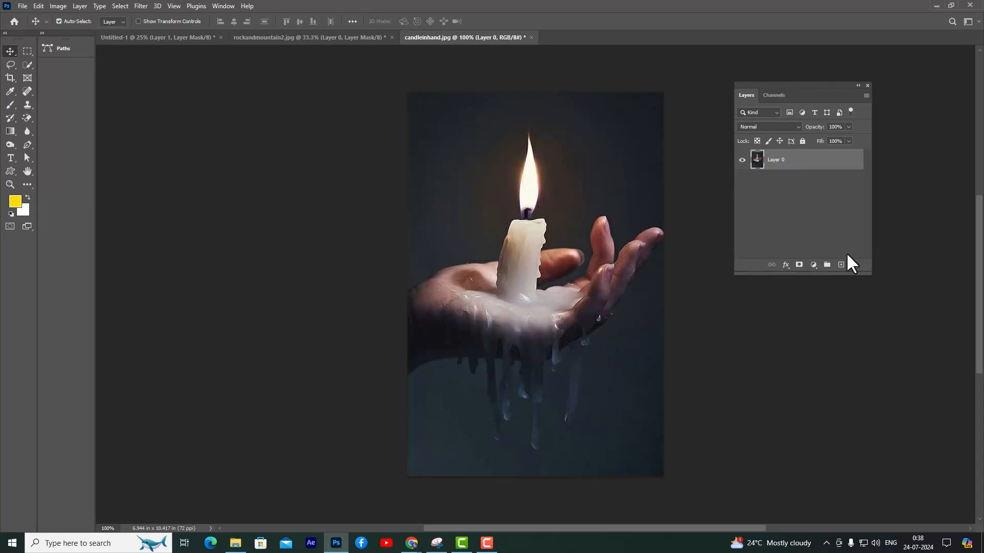
pyautogui.click(814, 265)
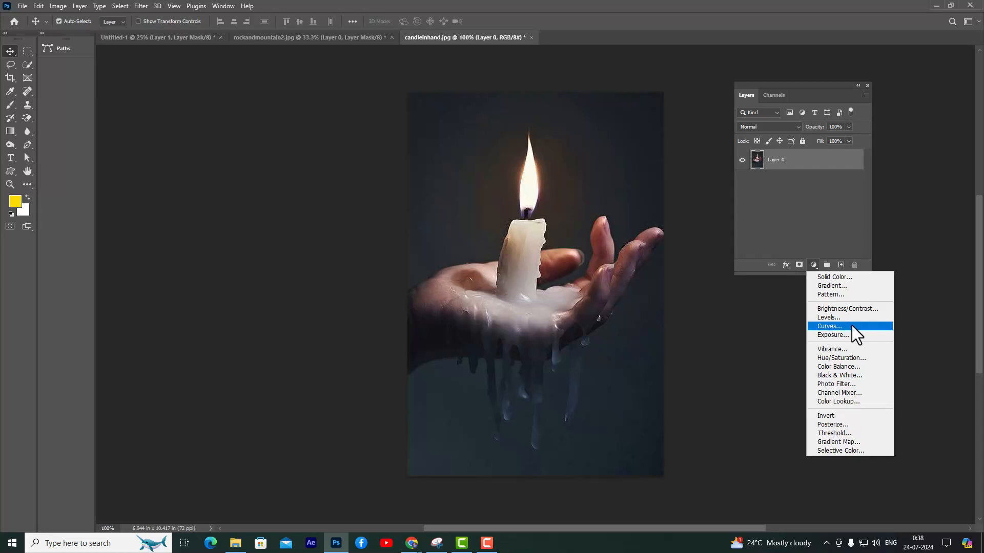
pyautogui.click(829, 326)
pyautogui.moveTo(690, 167); pyautogui.dragTo(701, 167)
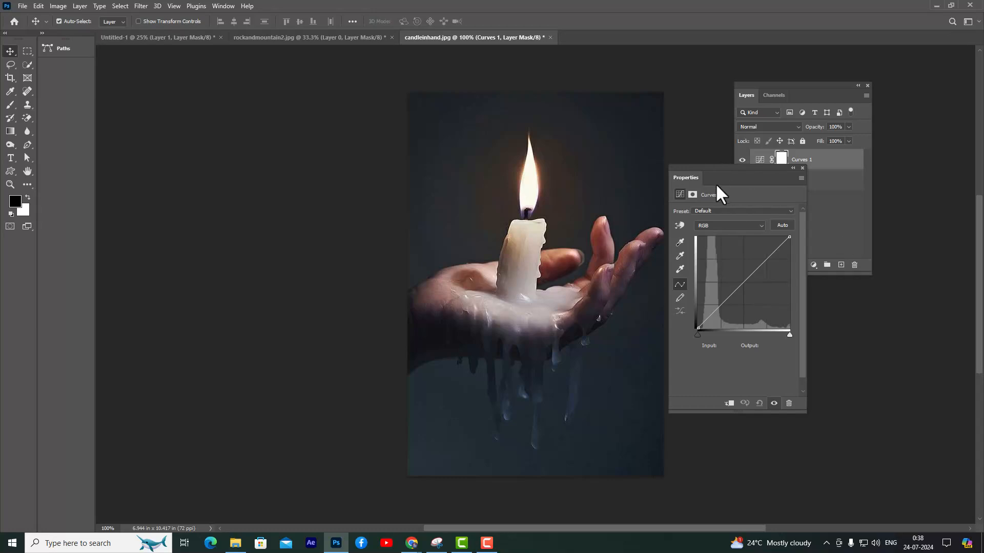
pyautogui.moveTo(715, 167); pyautogui.dragTo(709, 168)
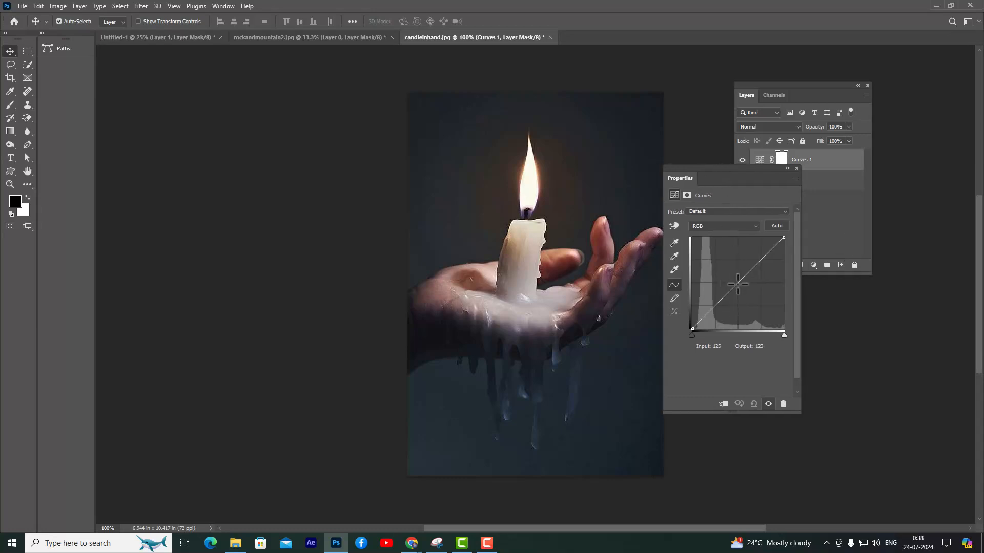
pyautogui.click(736, 284)
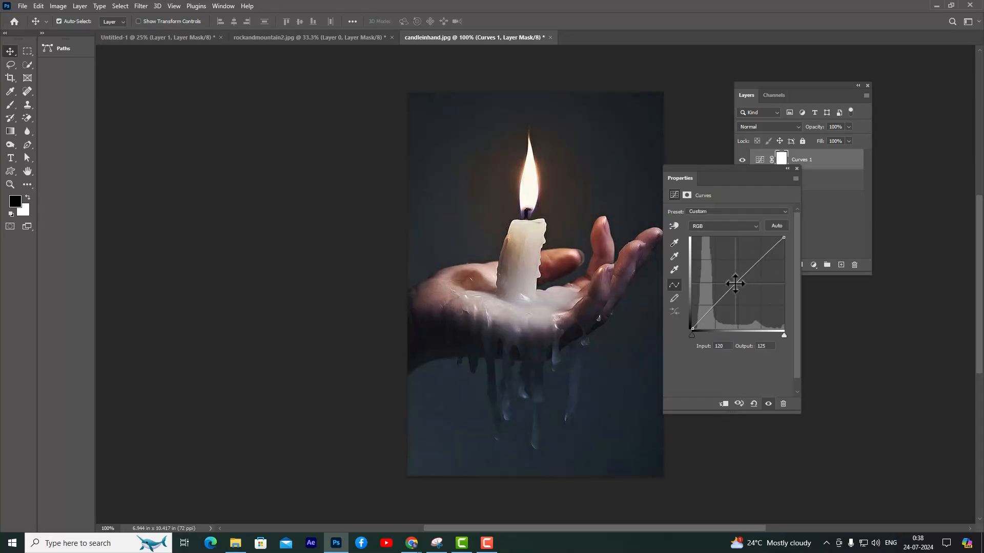
pyautogui.moveTo(736, 284); pyautogui.dragTo(752, 304)
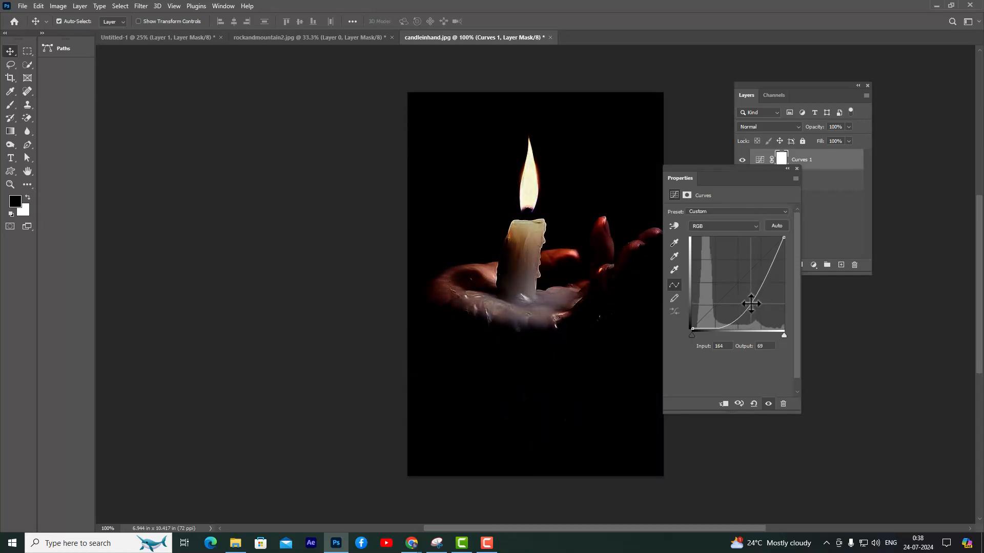
pyautogui.click(795, 168)
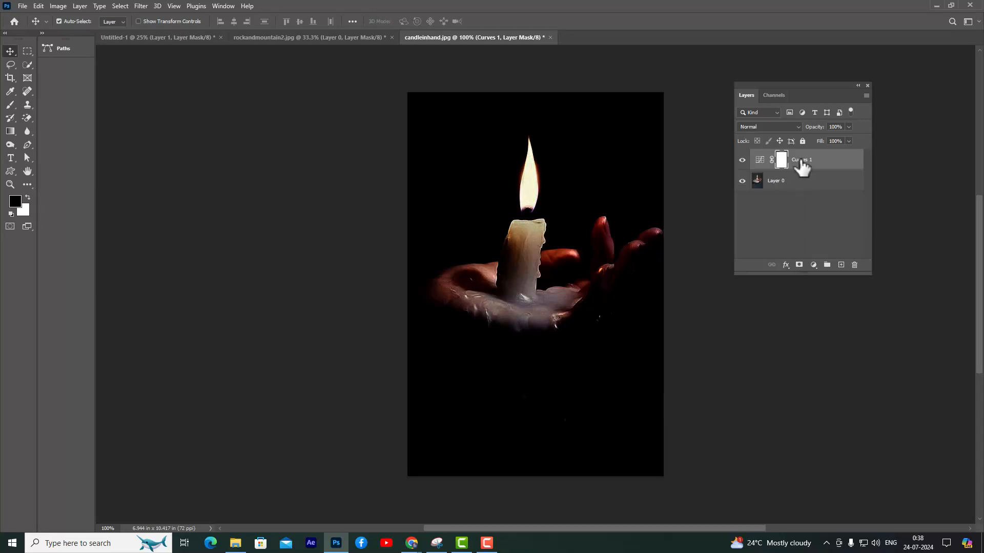
# Rename the new Curves layer "darkness" and invert its layer mask to black
pyautogui.doubleClick(802, 160)
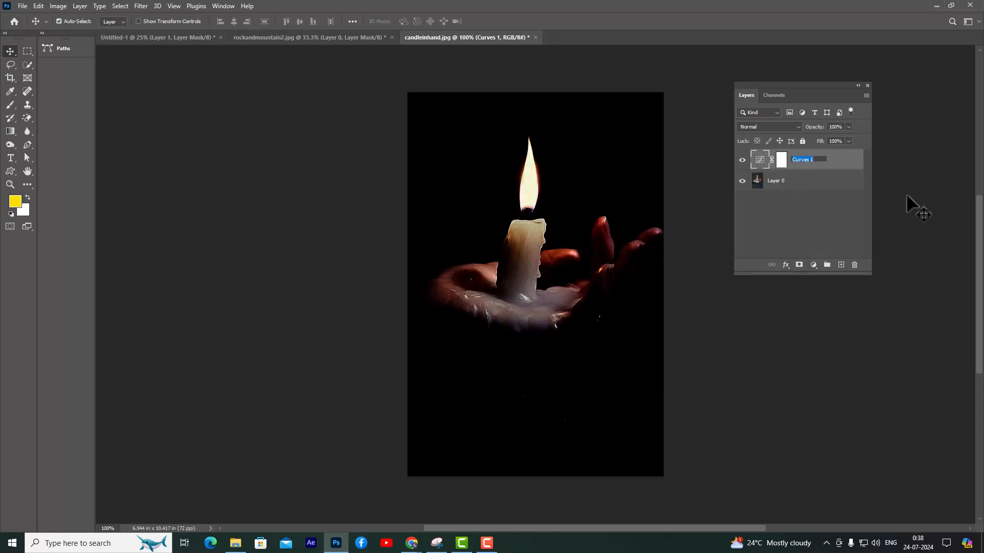
pyautogui.write('darkness')
pyautogui.press('Return')
pyautogui.click(781, 161)
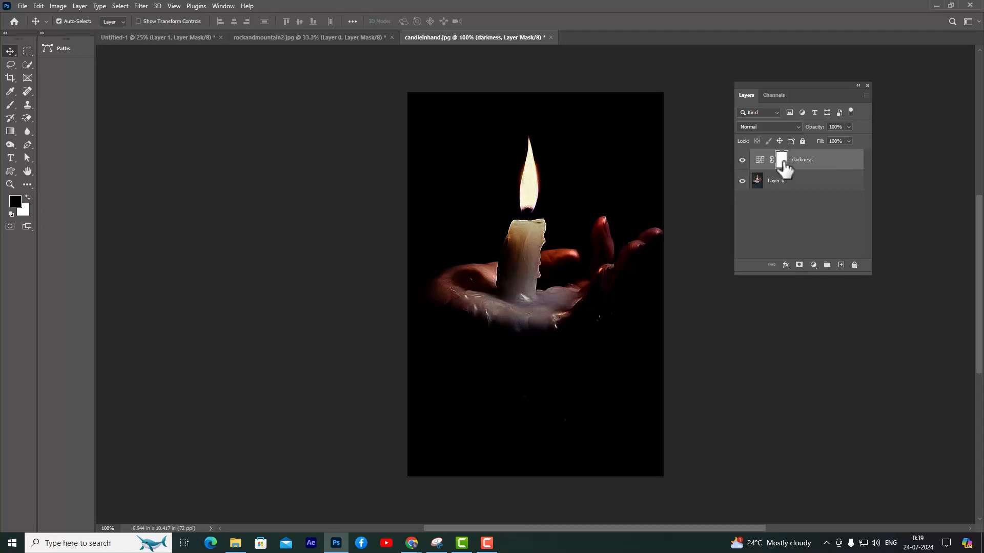
pyautogui.hotkey('ctrl', 'i')
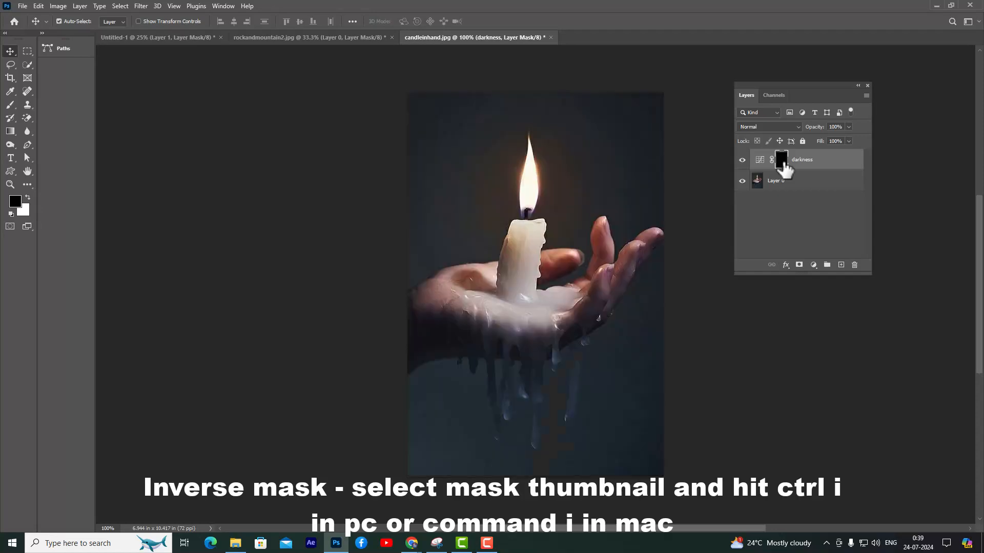
# Add a second Curves adjustment layer directly above Layer 0 and switch it to the Blue channel
pyautogui.click(797, 186)
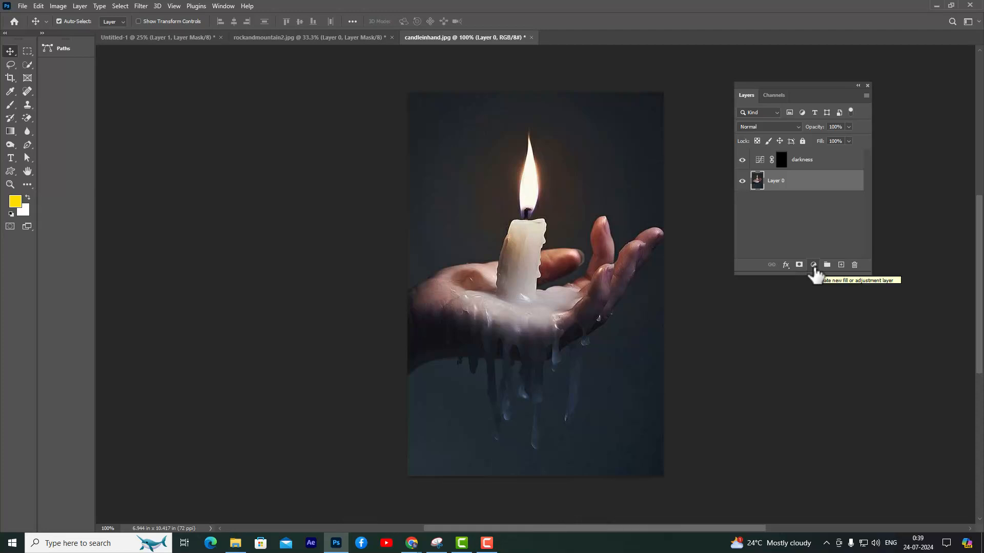
pyautogui.click(814, 265)
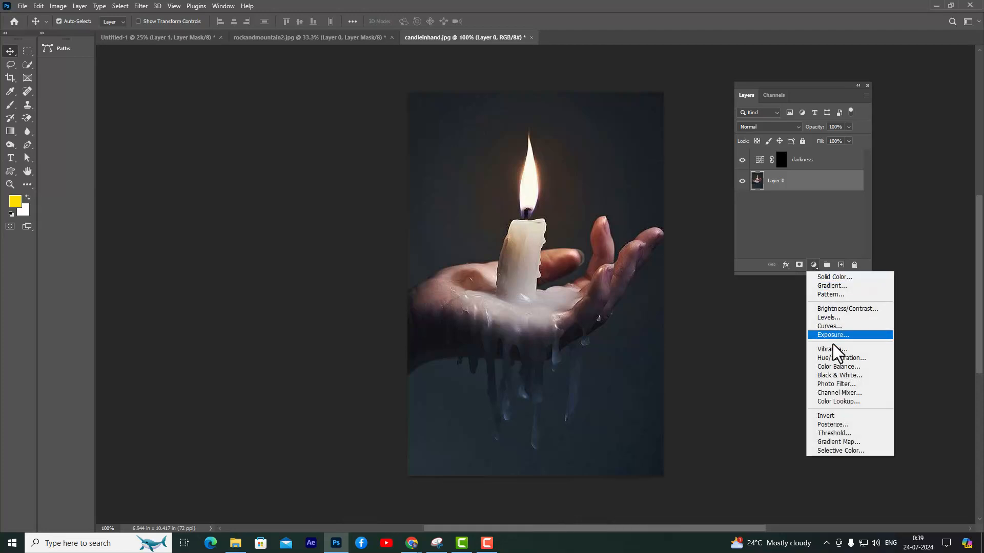
pyautogui.click(845, 328)
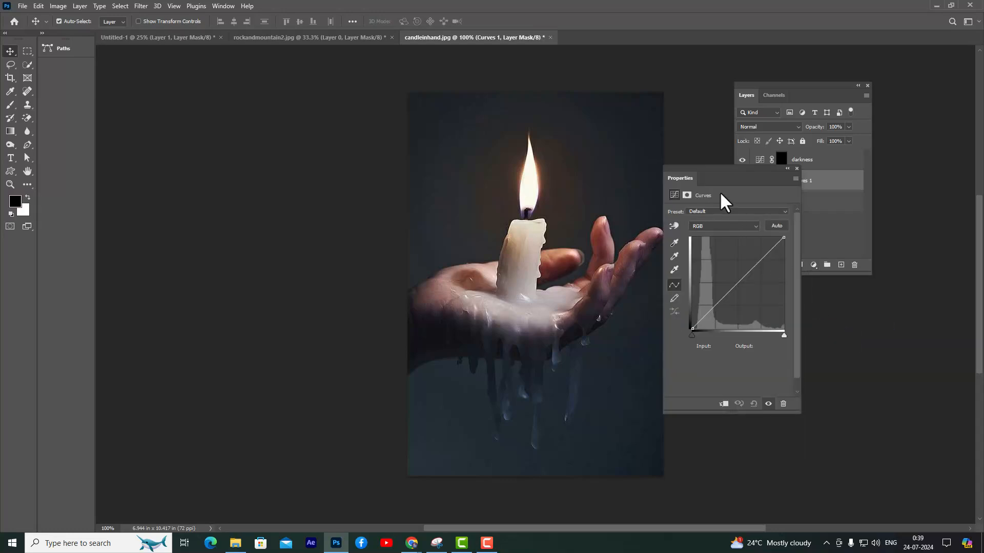
pyautogui.moveTo(697, 165); pyautogui.dragTo(705, 164)
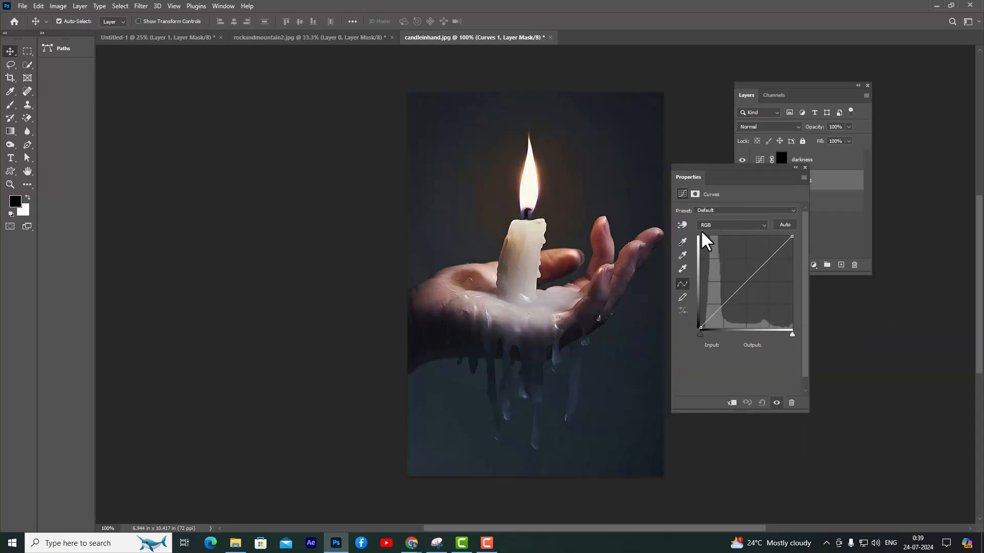
pyautogui.click(727, 226)
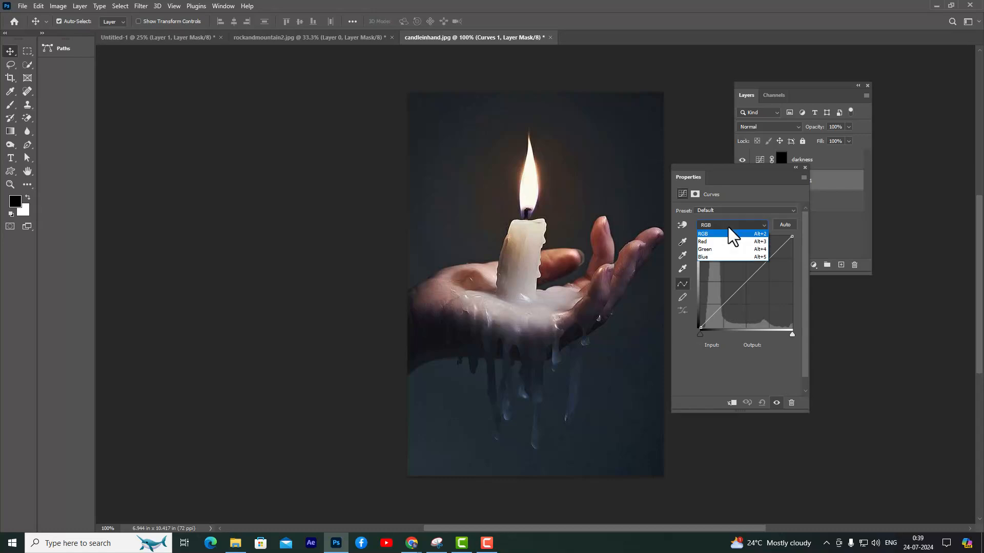
pyautogui.click(715, 258)
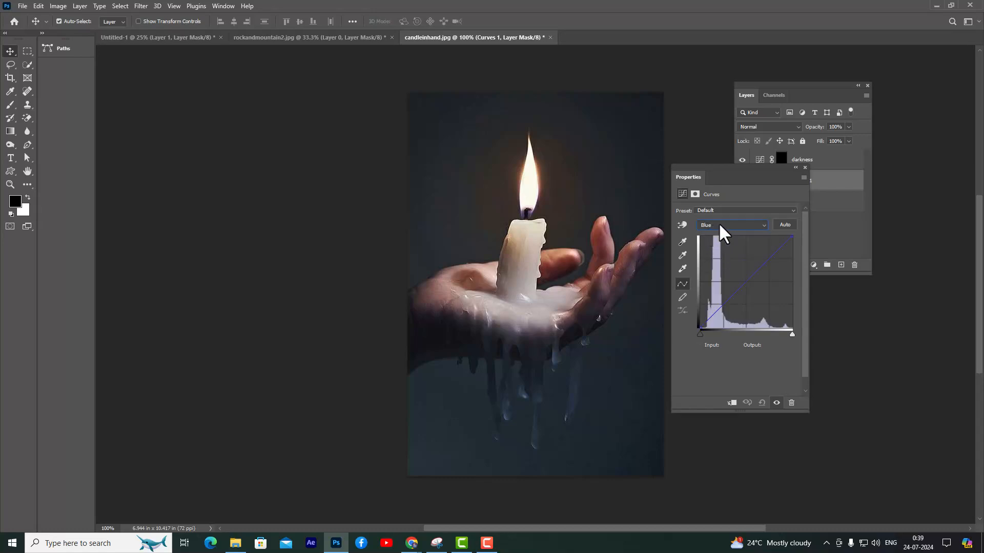
# Pull the blue curve's midpoint down to input 200, output 70 to give the image a yellow tint
pyautogui.click(748, 281)
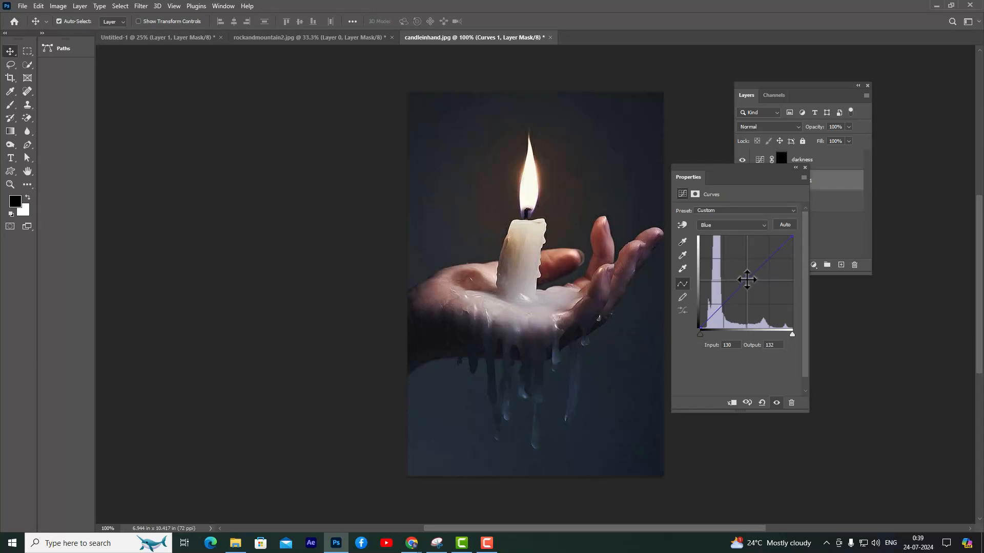
pyautogui.moveTo(747, 280); pyautogui.dragTo(735, 261)
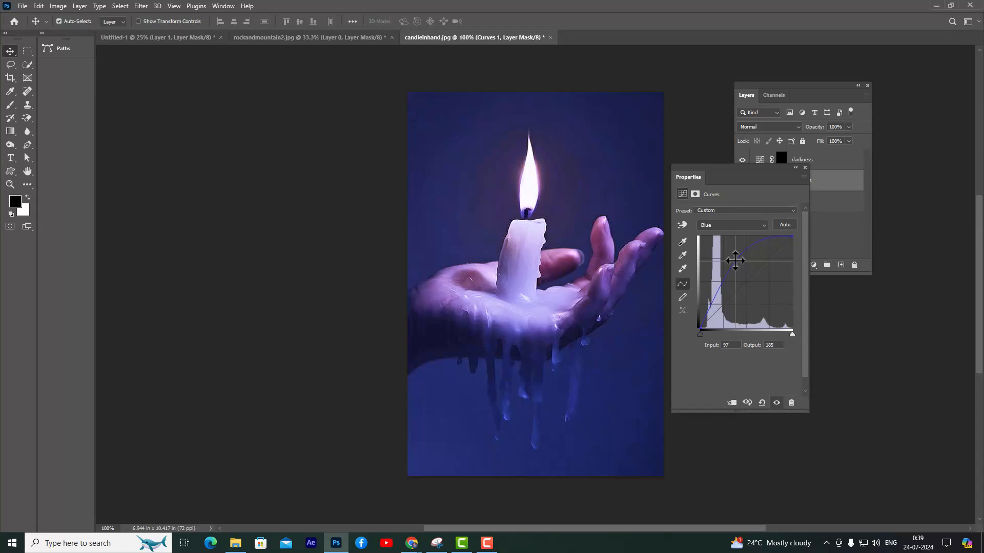
pyautogui.moveTo(736, 260); pyautogui.dragTo(771, 301)
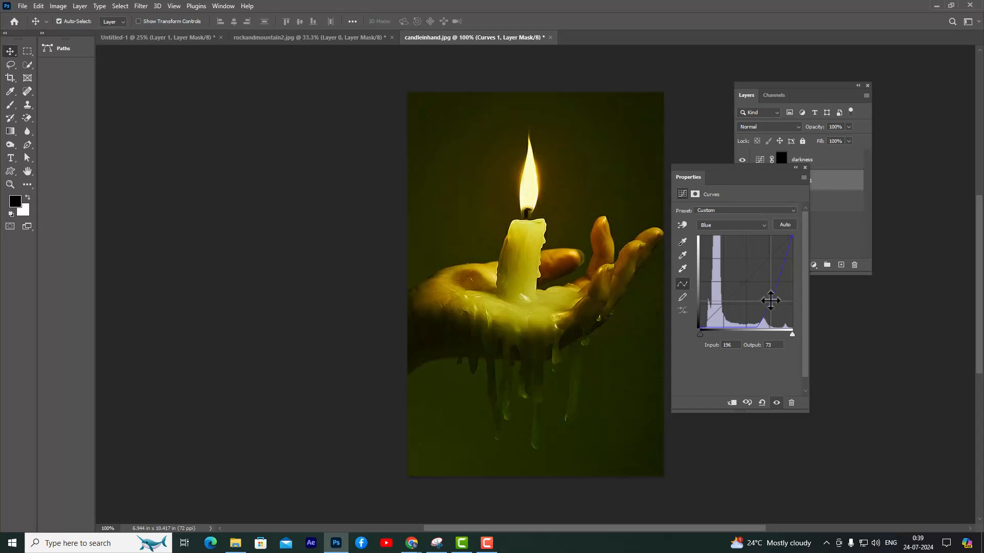
pyautogui.moveTo(771, 301); pyautogui.dragTo(772, 302)
pyautogui.moveTo(728, 168); pyautogui.dragTo(718, 178)
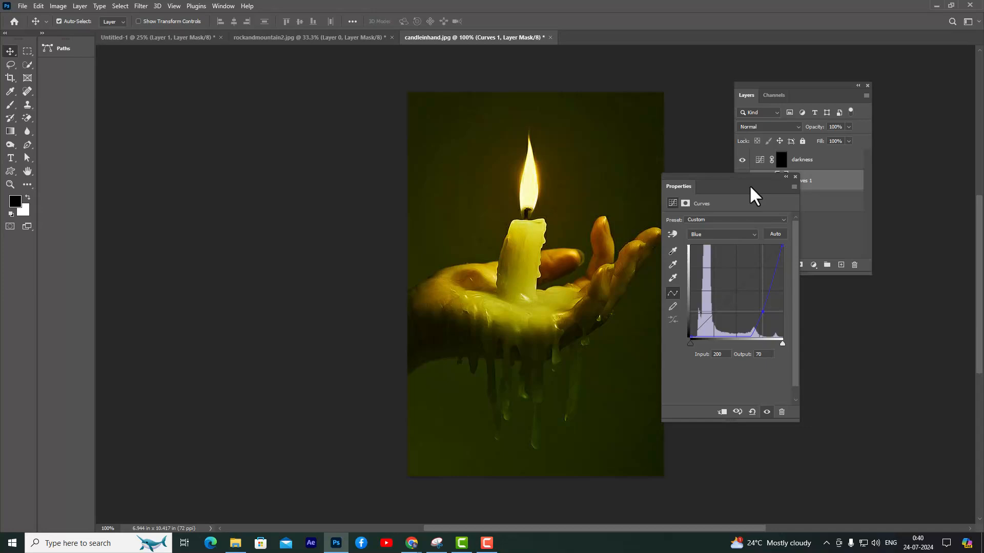
pyautogui.click(795, 177)
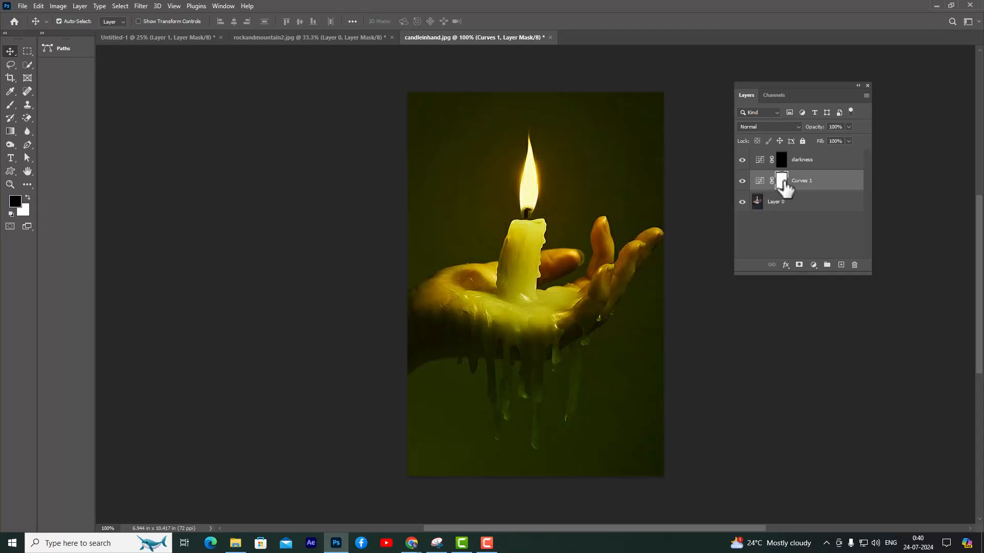
# Rename the blue-channel Curves layer "yellow" and invert its layer mask to black
pyautogui.doubleClick(818, 182)
pyautogui.press('Return')
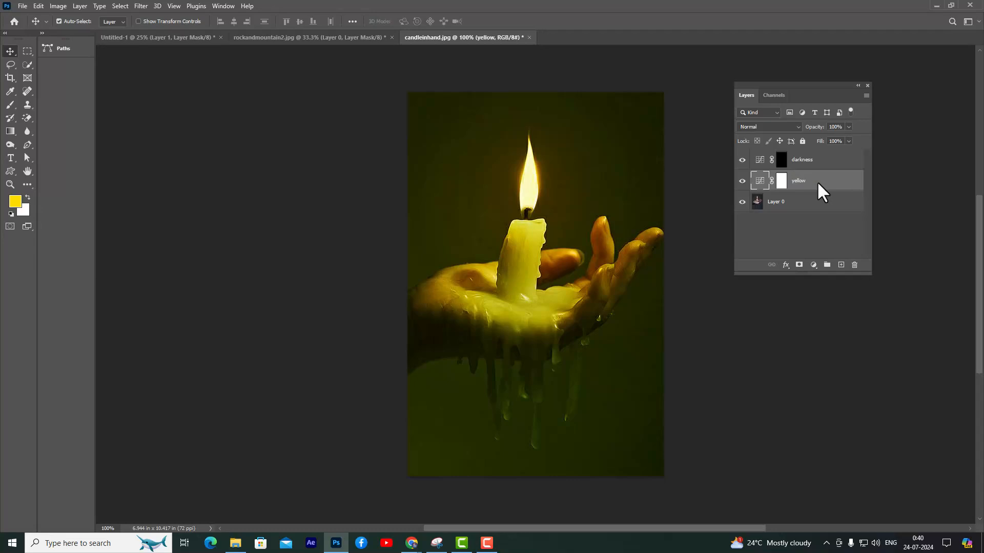
pyautogui.click(780, 180)
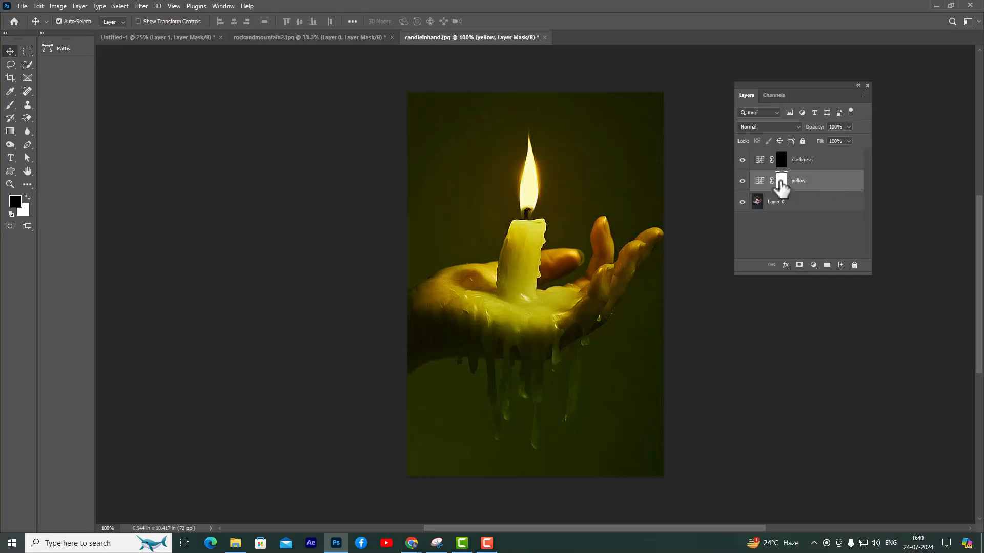
pyautogui.hotkey('ctrl', 'i')
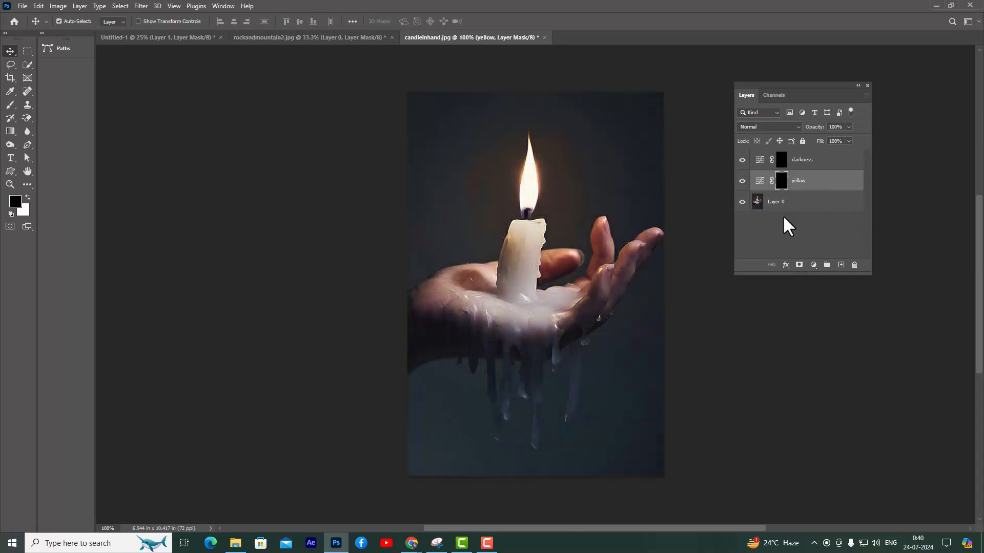
# Target the darkness layer's mask and set up the Brush tool with a soft round tip and 50% flow
pyautogui.click(820, 161)
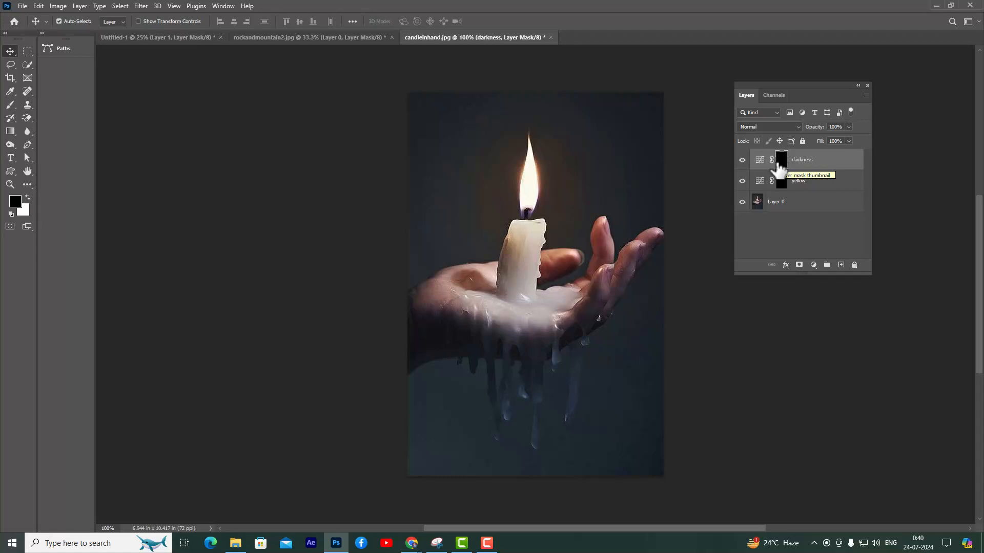
pyautogui.click(9, 104)
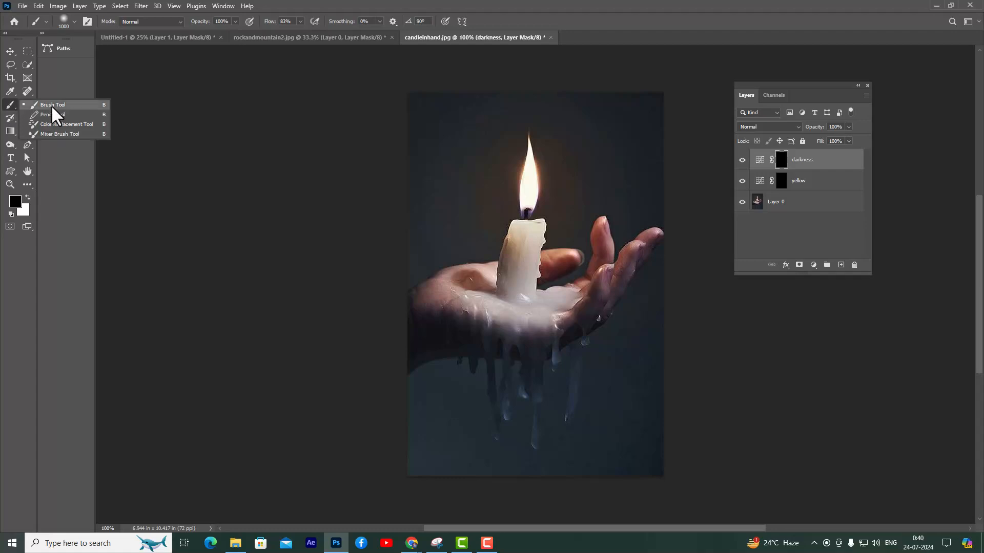
pyautogui.click(54, 105)
pyautogui.click(63, 20)
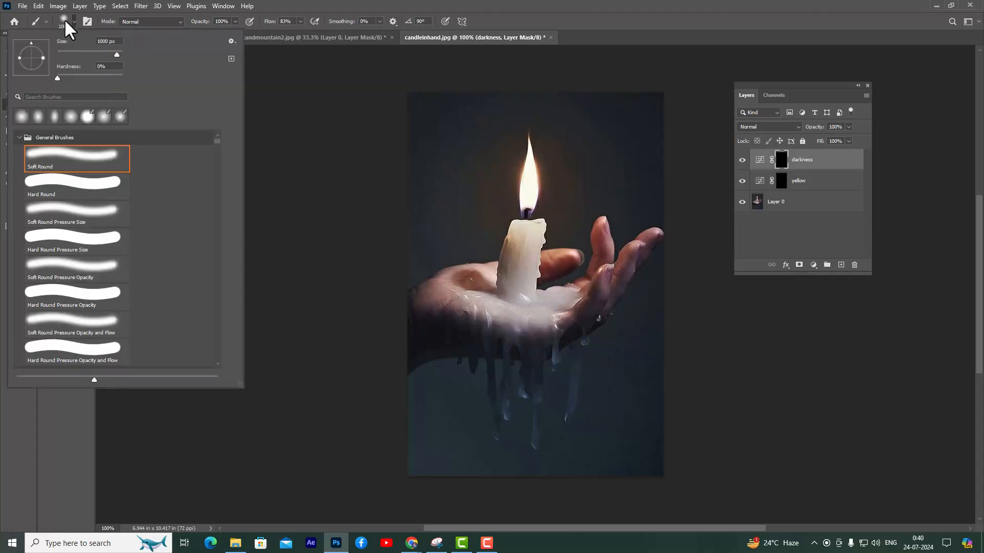
pyautogui.click(380, 2)
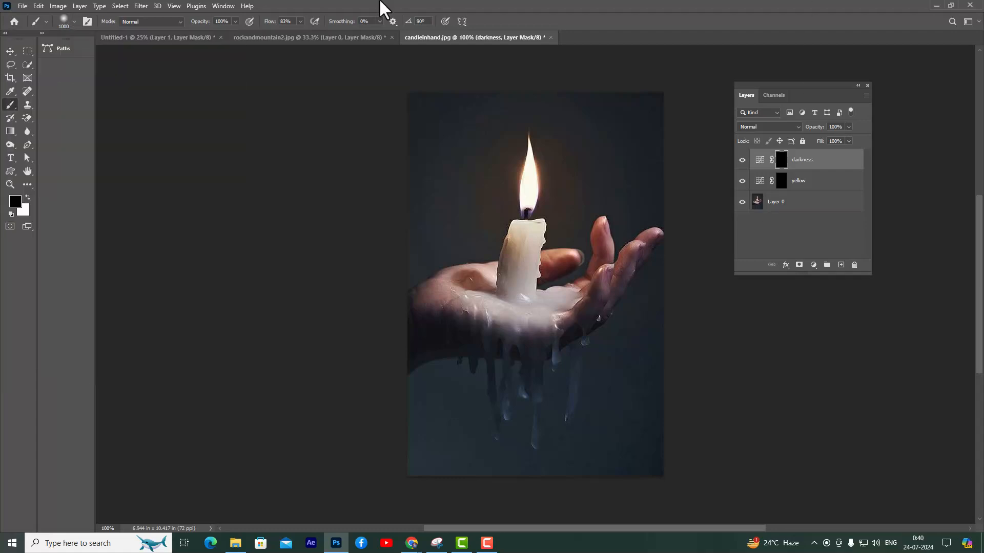
pyautogui.click(301, 21)
pyautogui.moveTo(285, 33); pyautogui.dragTo(284, 35)
pyautogui.click(351, 7)
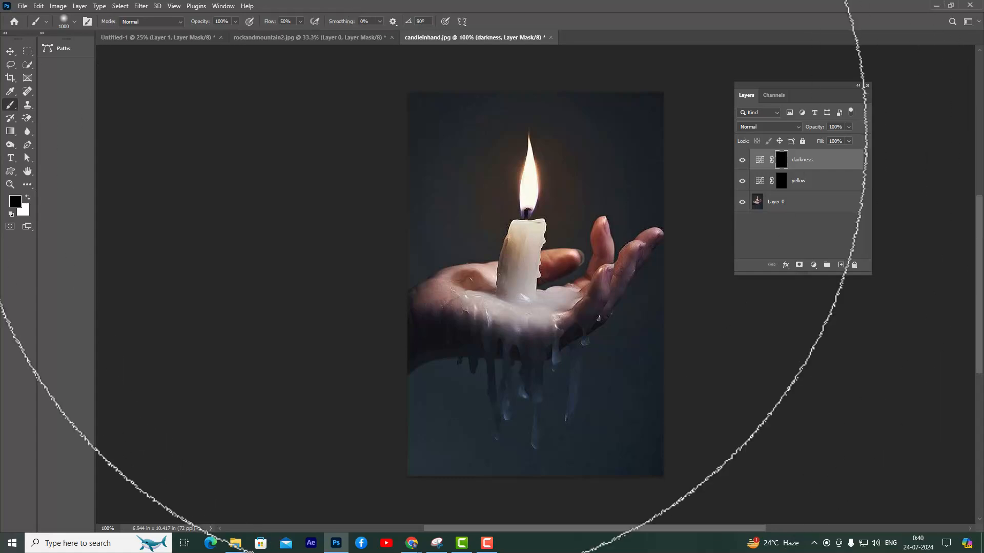
# Reduce the brush size to 250 px and make white the foreground color
pyautogui.press('[')
pyautogui.press('[')
pyautogui.press('[')
pyautogui.press('[')
pyautogui.press('[')
pyautogui.press('[')
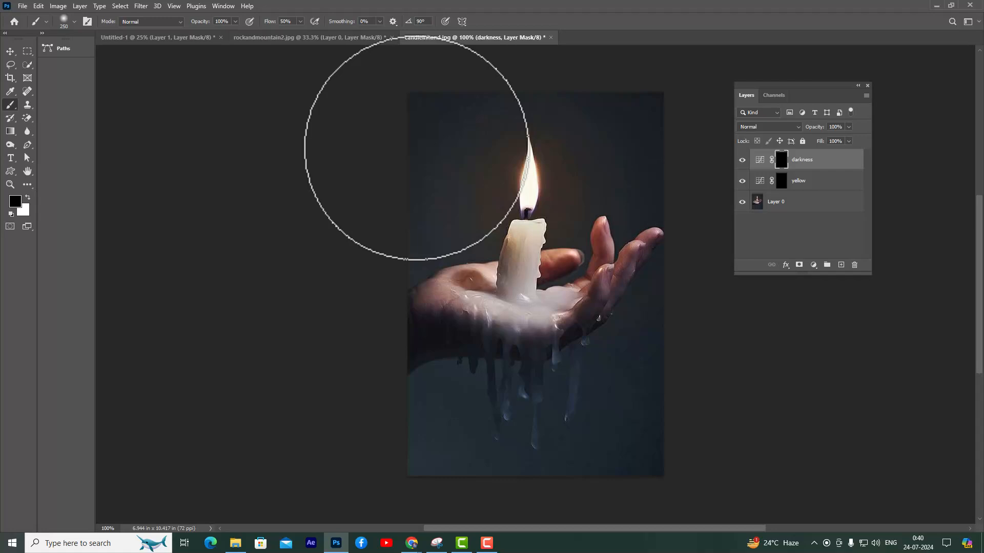
pyautogui.click(27, 198)
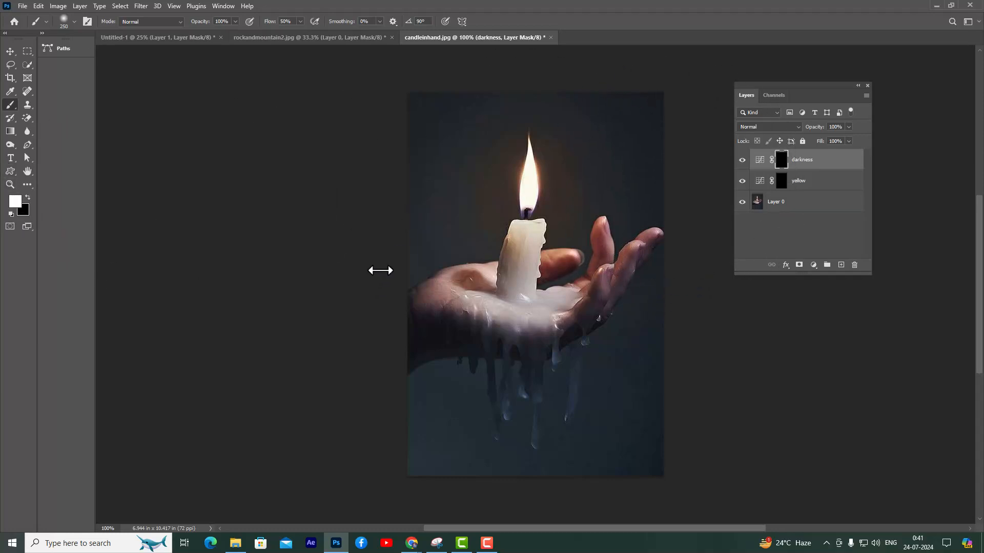
# Paint white on the darkness mask around the edges and lower part of the image, keeping the candle and palm lit
pyautogui.moveTo(352, 268)
pyautogui.mouseDown()
pyautogui.moveTo(373, 263)
pyautogui.moveTo(438, 129)
pyautogui.moveTo(481, 106)
pyautogui.moveTo(433, 187)
pyautogui.moveTo(418, 266)
pyautogui.moveTo(364, 417)
pyautogui.moveTo(404, 456)
pyautogui.moveTo(470, 420)
pyautogui.moveTo(581, 398)
pyautogui.moveTo(678, 305)
pyautogui.moveTo(663, 310)
pyautogui.moveTo(666, 324)
pyautogui.moveTo(600, 436)
pyautogui.moveTo(408, 443)
pyautogui.moveTo(514, 417)
pyautogui.moveTo(452, 391)
pyautogui.moveTo(503, 403)
pyautogui.mouseUp()
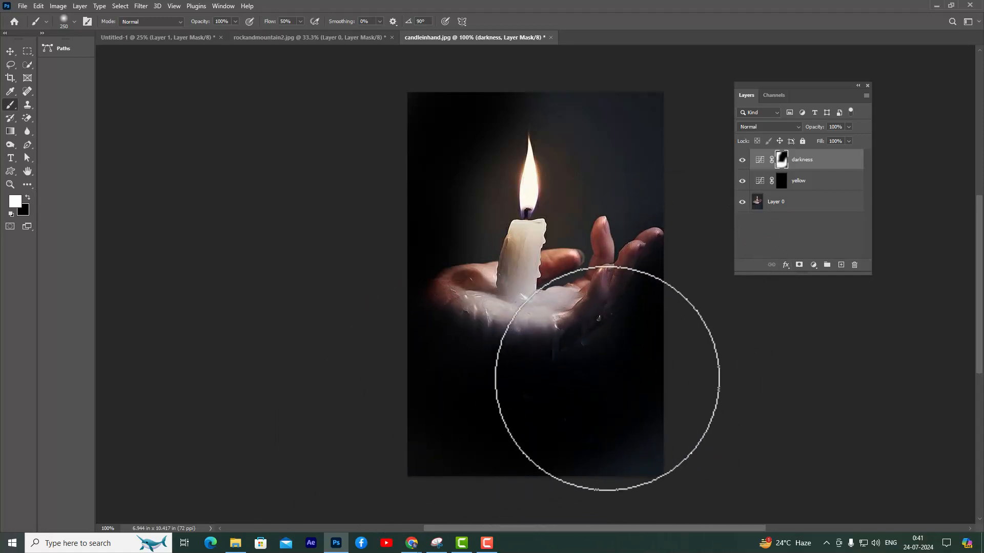
pyautogui.moveTo(604, 72)
pyautogui.mouseDown()
pyautogui.moveTo(531, 99)
pyautogui.moveTo(604, 121)
pyautogui.moveTo(681, 263)
pyautogui.moveTo(633, 344)
pyautogui.mouseUp()
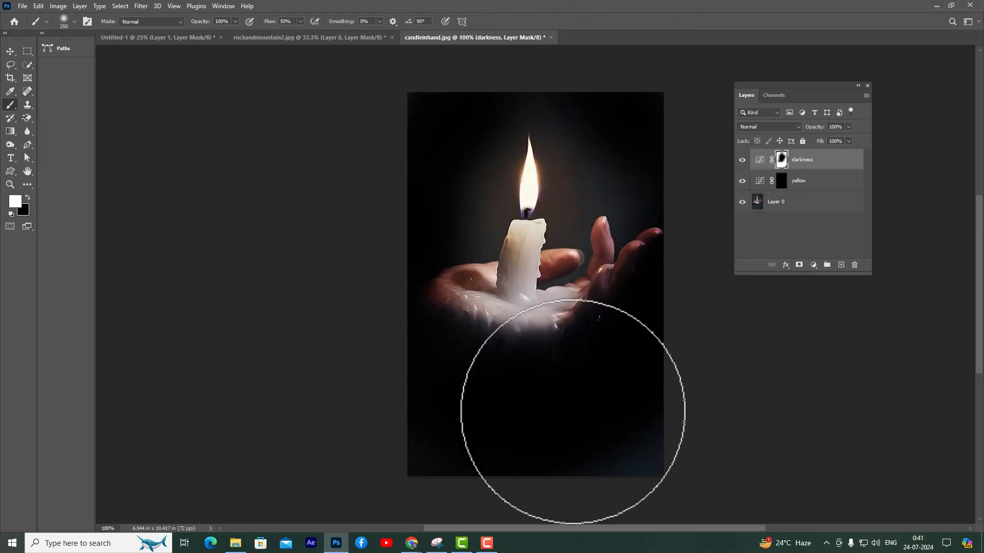
pyautogui.moveTo(413, 466); pyautogui.dragTo(653, 439)
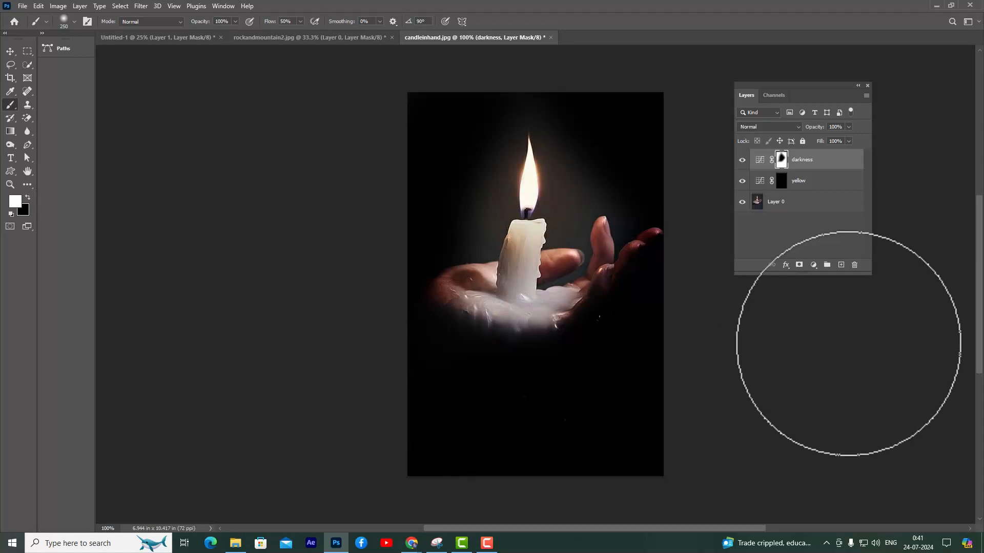
# Paint white on the yellow layer's mask around the flame, candle and palm with the soft brush enlarged to 300 px
pyautogui.click(782, 189)
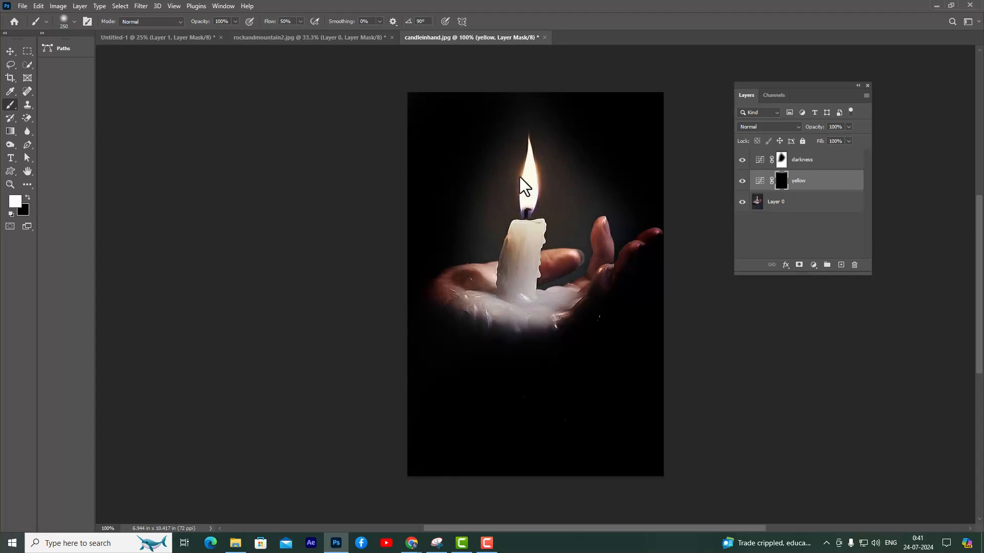
pyautogui.press(']')
pyautogui.press(']')
pyautogui.moveTo(523, 167)
pyautogui.mouseDown()
pyautogui.moveTo(516, 203)
pyautogui.moveTo(470, 255)
pyautogui.moveTo(555, 264)
pyautogui.moveTo(562, 228)
pyautogui.moveTo(541, 189)
pyautogui.mouseUp()
pyautogui.press('[')
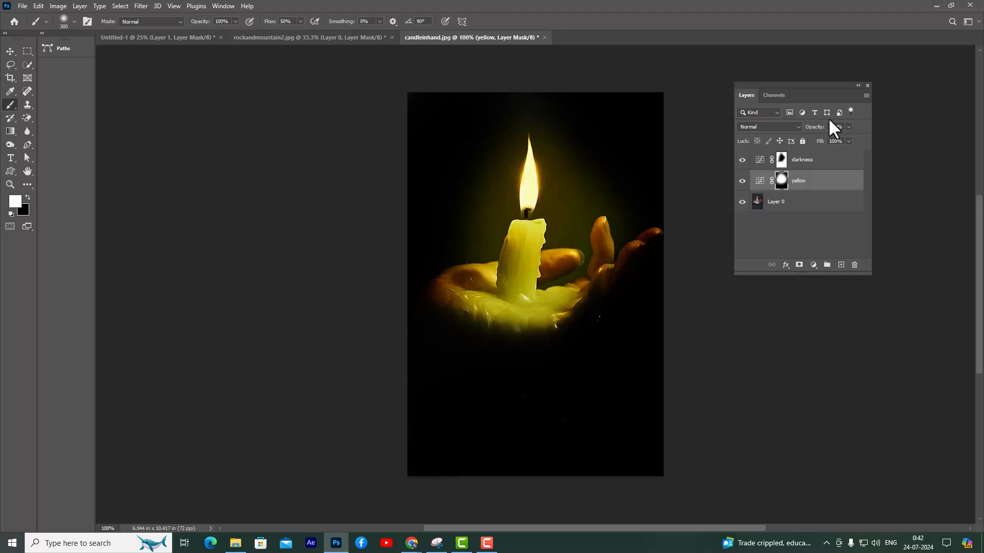
# Add a new layer above the darkness layer and set its blend mode to Linear Dodge (Add)
pyautogui.click(835, 163)
pyautogui.moveTo(804, 82); pyautogui.dragTo(822, 80)
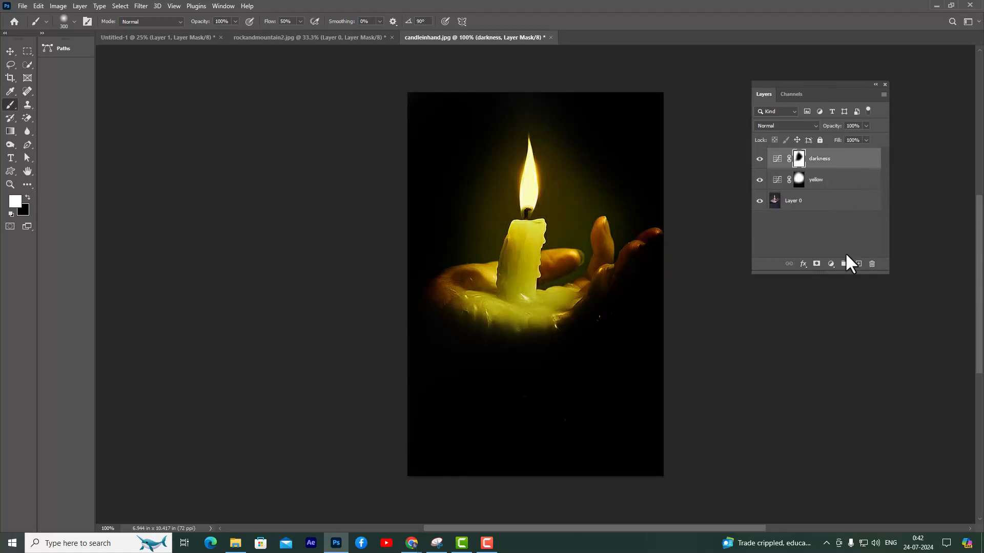
pyautogui.click(858, 264)
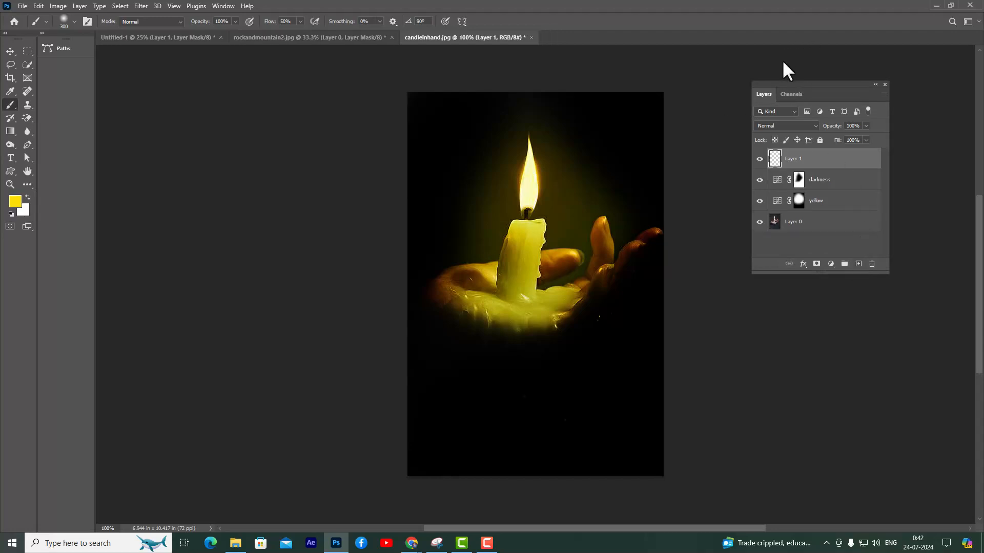
pyautogui.click(798, 126)
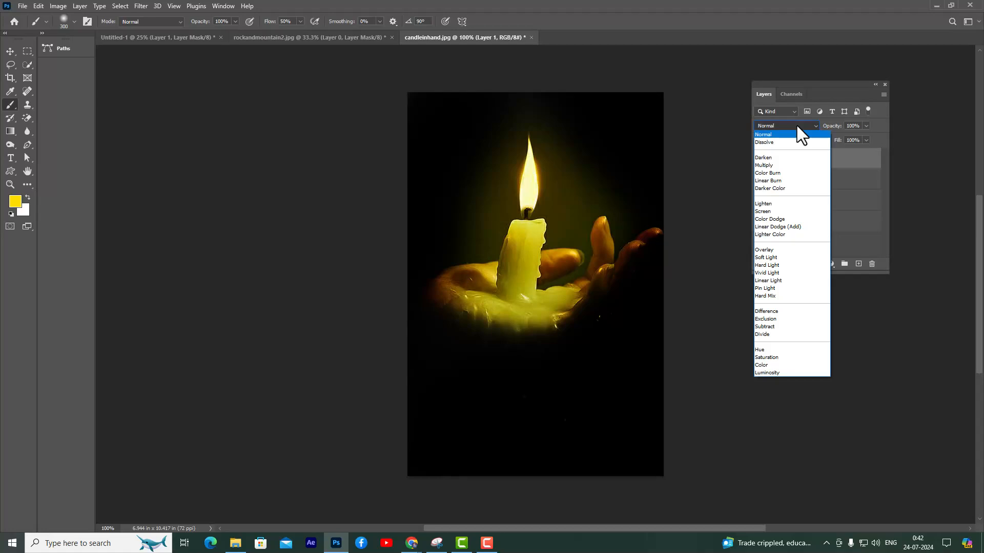
pyautogui.click(794, 227)
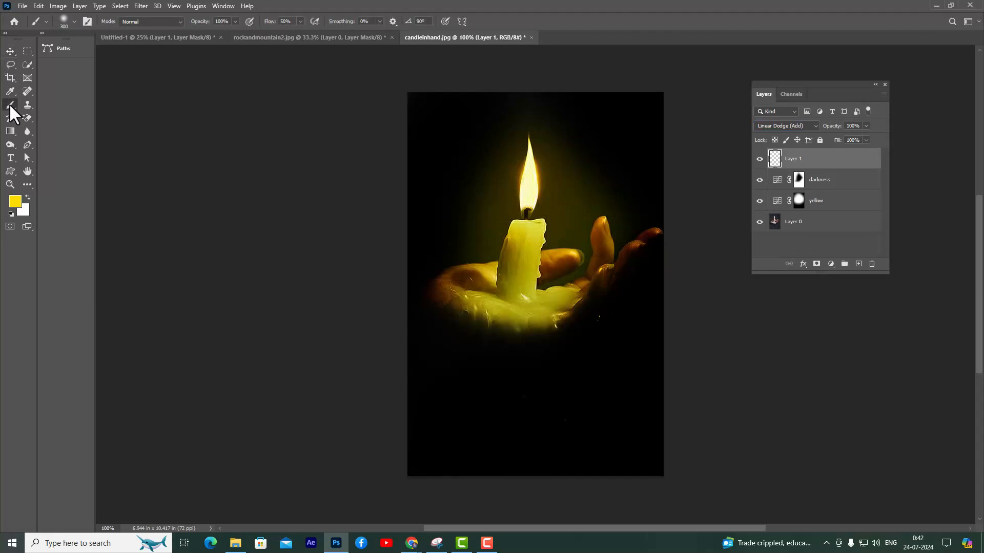
# Set the brush flow to 30% and shift the foreground color to a slightly more orange yellow
pyautogui.click(286, 21)
pyautogui.write('30')
pyautogui.click(15, 202)
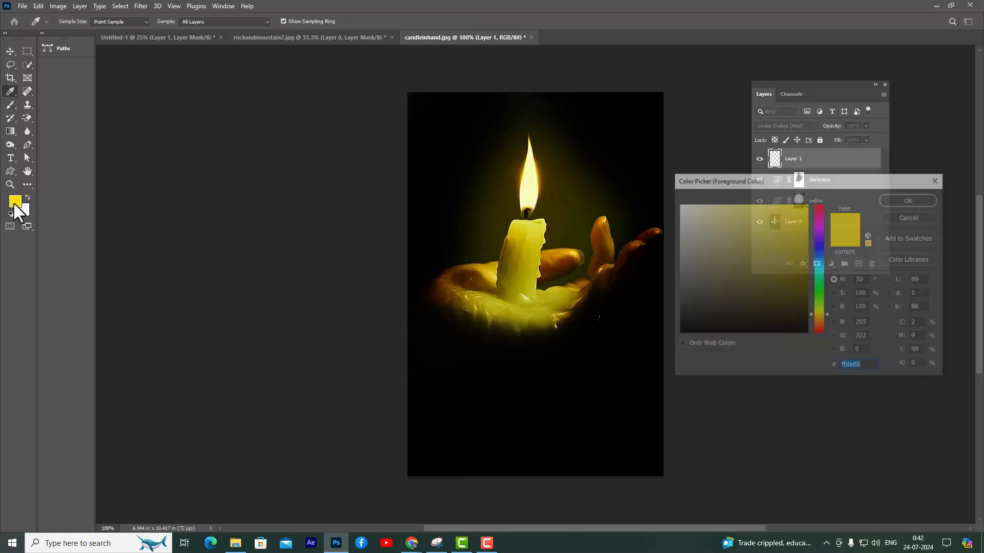
pyautogui.click(805, 205)
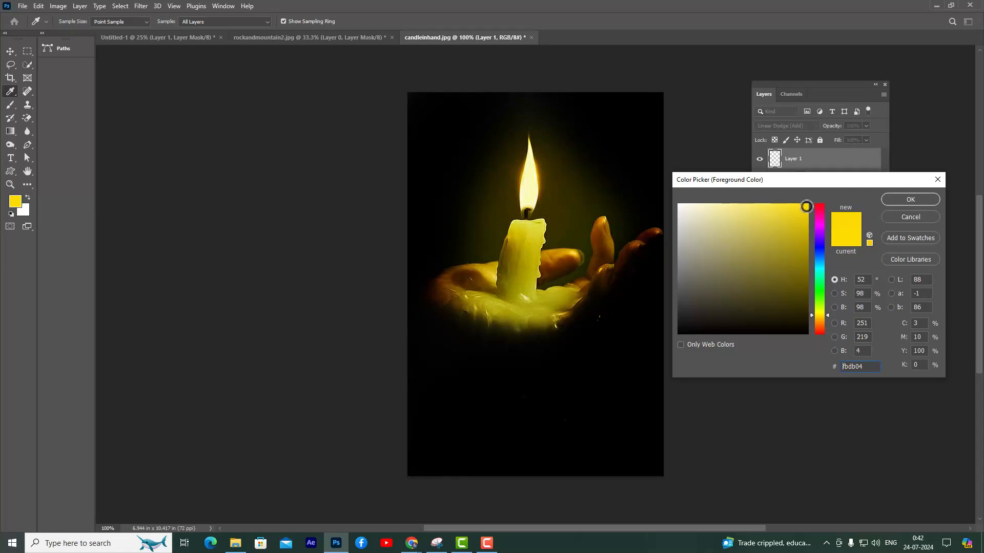
pyautogui.moveTo(816, 180); pyautogui.dragTo(802, 182)
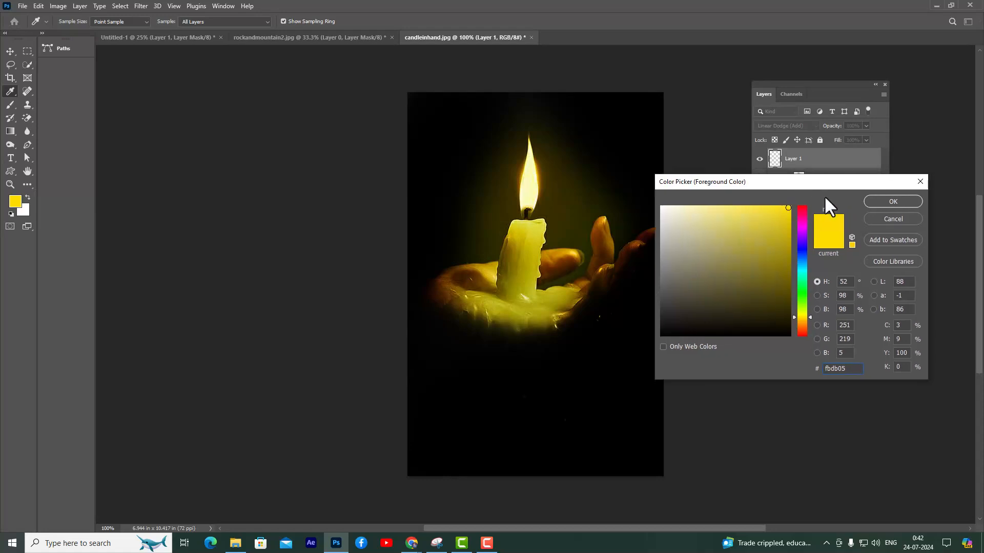
pyautogui.click(807, 316)
pyautogui.click(892, 202)
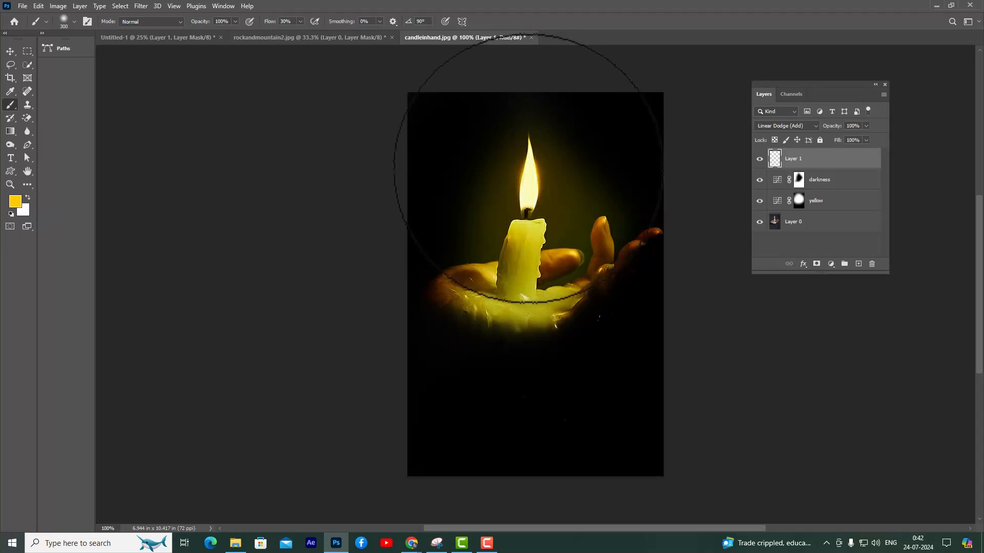
# Squeeze the 300 px brush tip into a tall ellipse and dab a yellow glow twice over the candle flame
pyautogui.rightClick(528, 169)
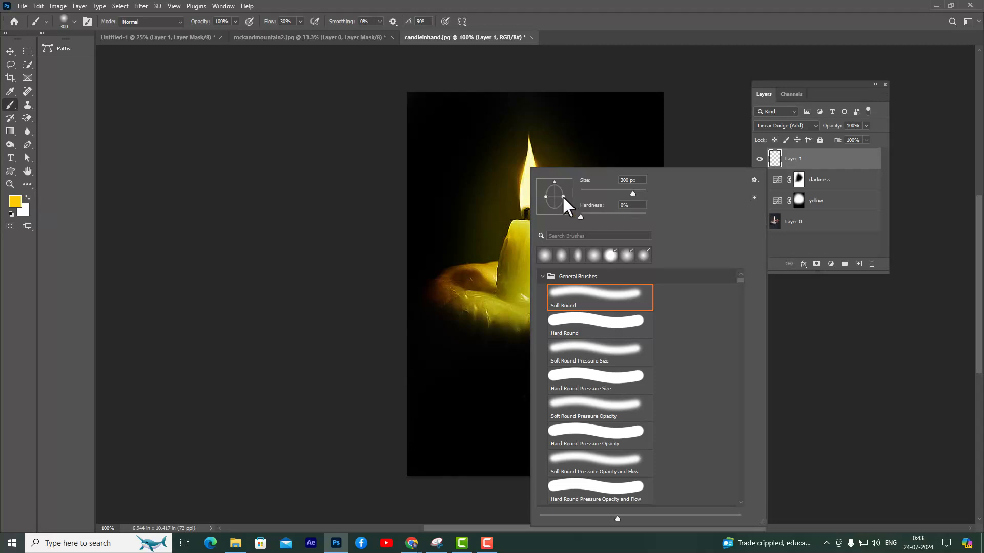
pyautogui.click(598, 20)
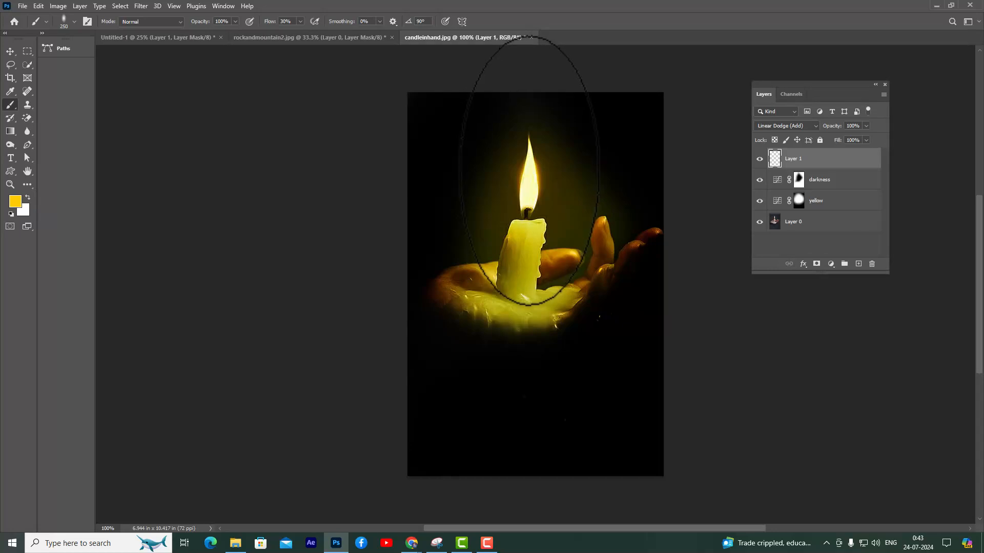
pyautogui.press('[')
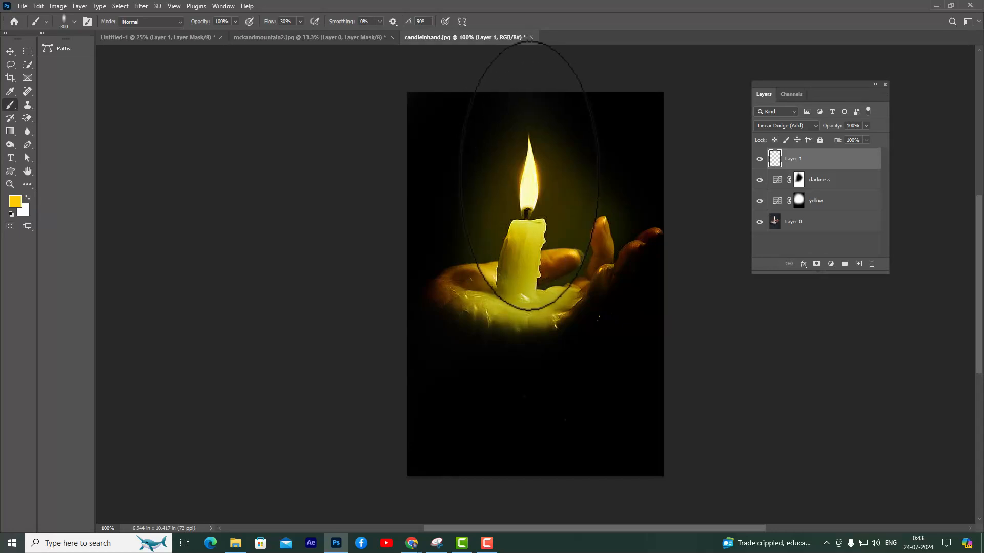
pyautogui.press(']')
pyautogui.click(528, 180)
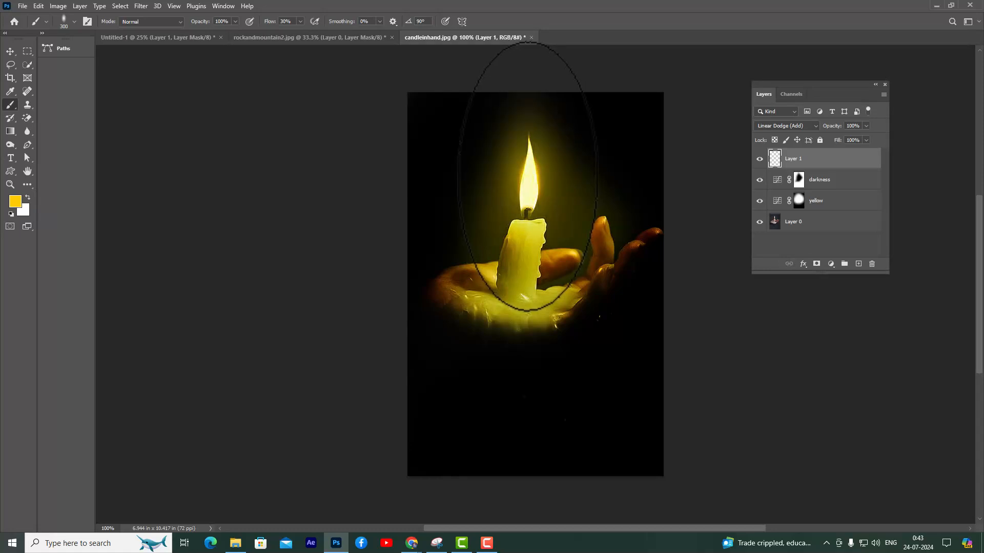
pyautogui.click(527, 183)
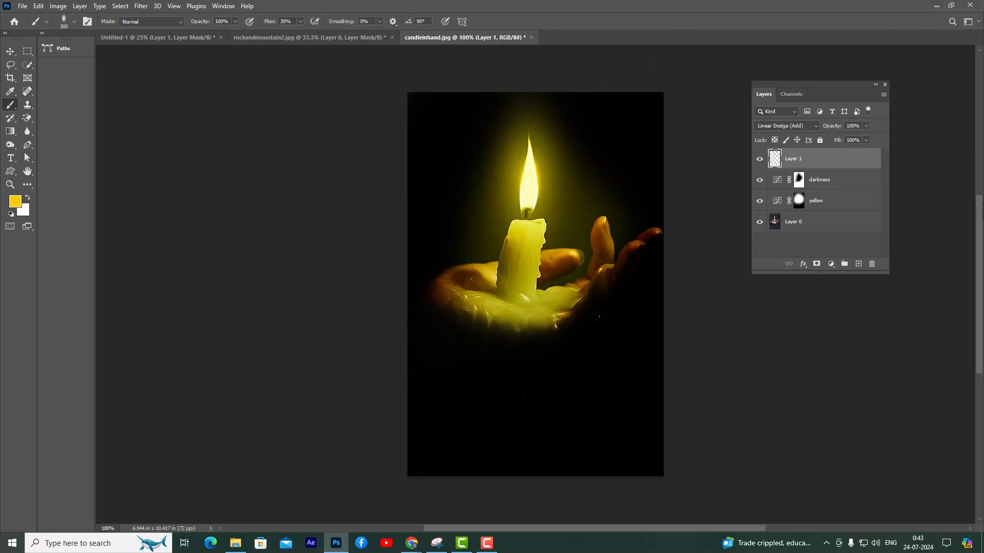
# Add another new layer on top and set its blend mode to Color Dodge
pyautogui.click(859, 264)
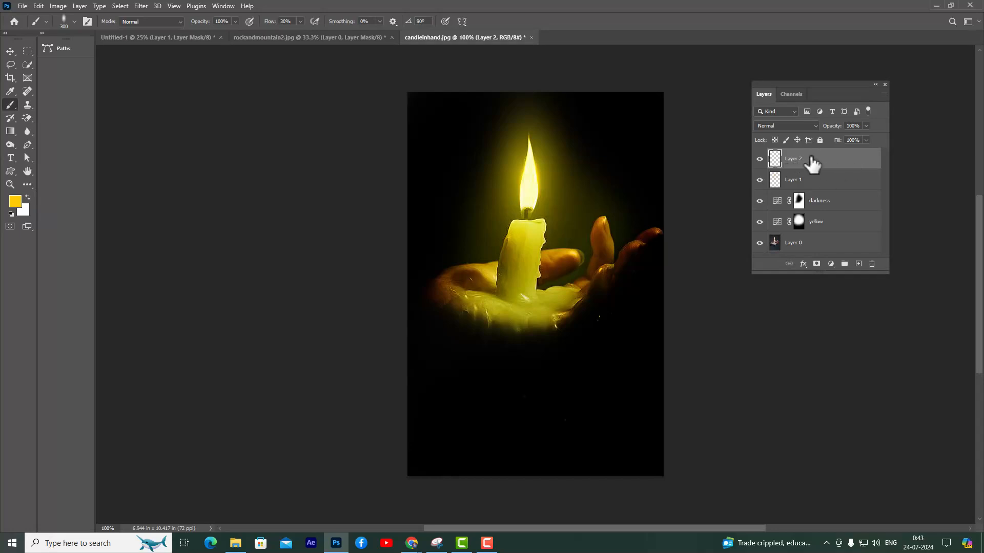
pyautogui.click(793, 127)
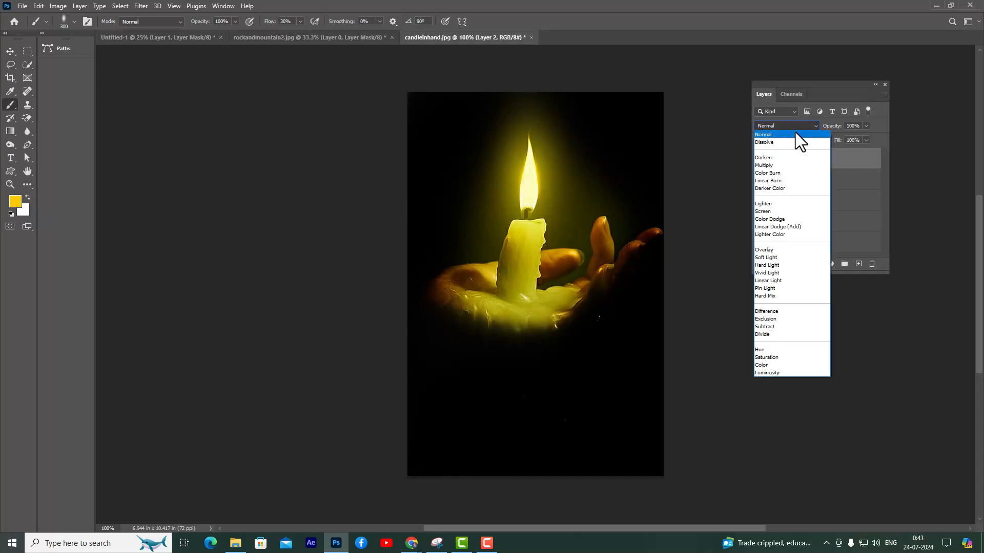
pyautogui.click(795, 221)
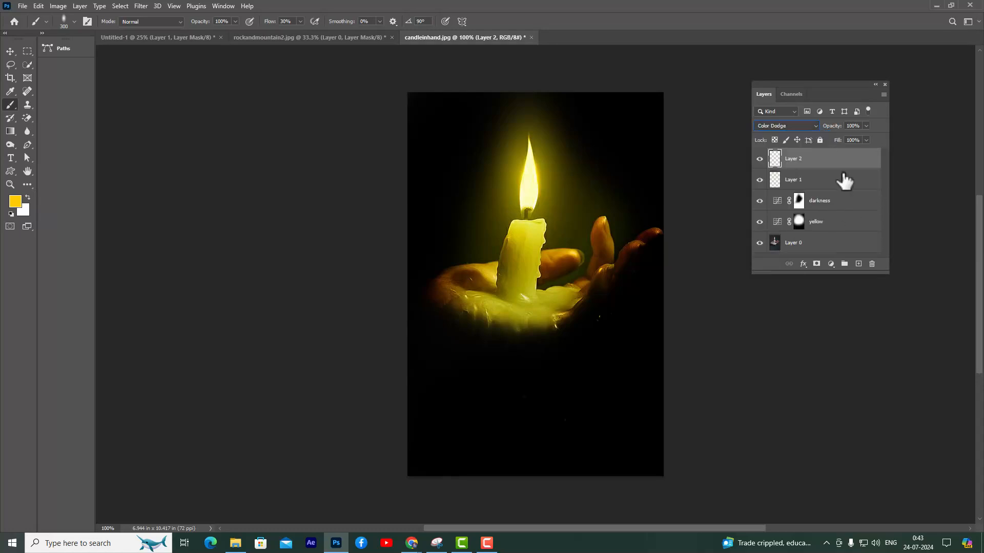
# Lasso a teardrop-shaped area around the flame, candle and palm and feather the selection by 25 pixels
pyautogui.click(11, 65)
pyautogui.click(40, 67)
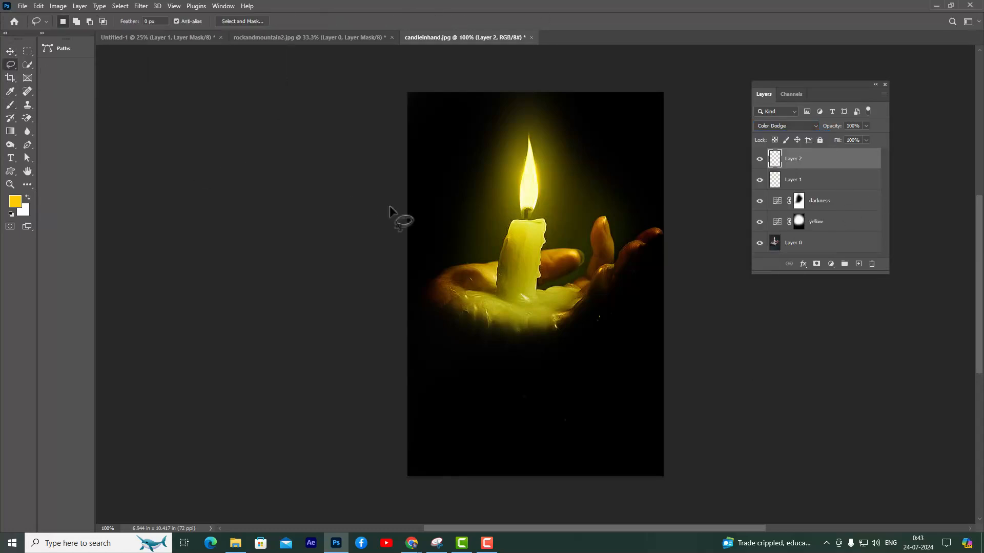
pyautogui.moveTo(523, 107)
pyautogui.mouseDown()
pyautogui.moveTo(459, 204)
pyautogui.moveTo(436, 285)
pyautogui.moveTo(452, 313)
pyautogui.moveTo(534, 336)
pyautogui.moveTo(595, 323)
pyautogui.moveTo(644, 250)
pyautogui.moveTo(589, 158)
pyautogui.moveTo(523, 108)
pyautogui.mouseUp()
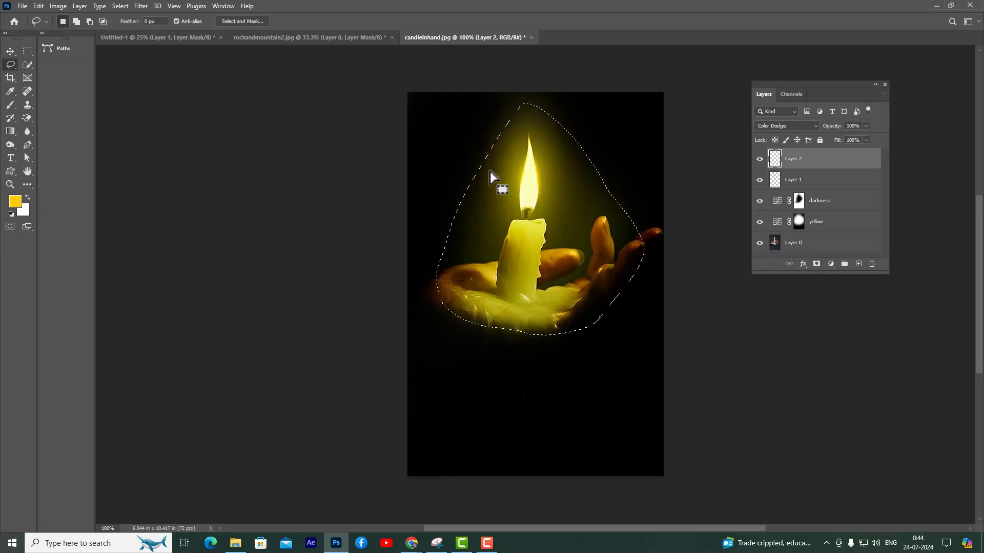
pyautogui.rightClick(507, 177)
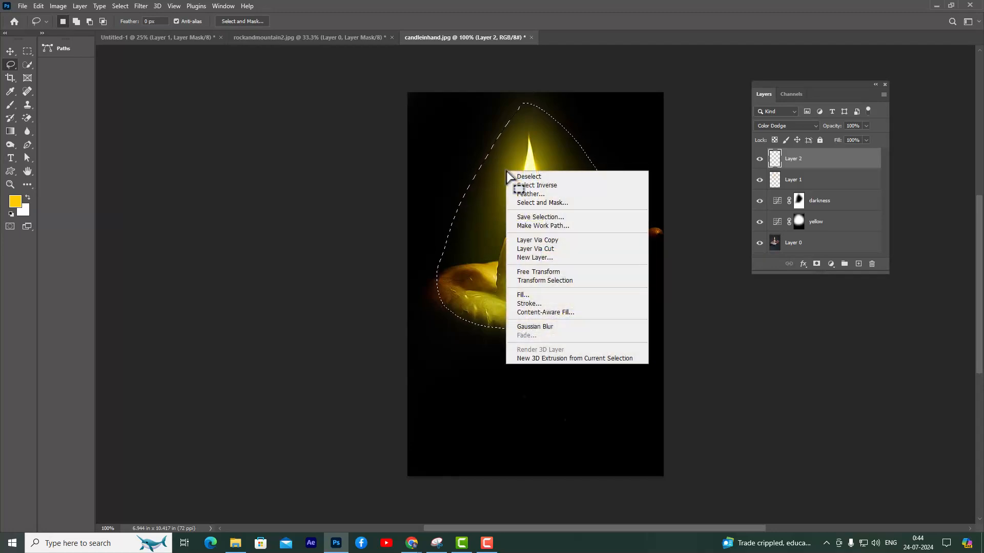
pyautogui.click(543, 194)
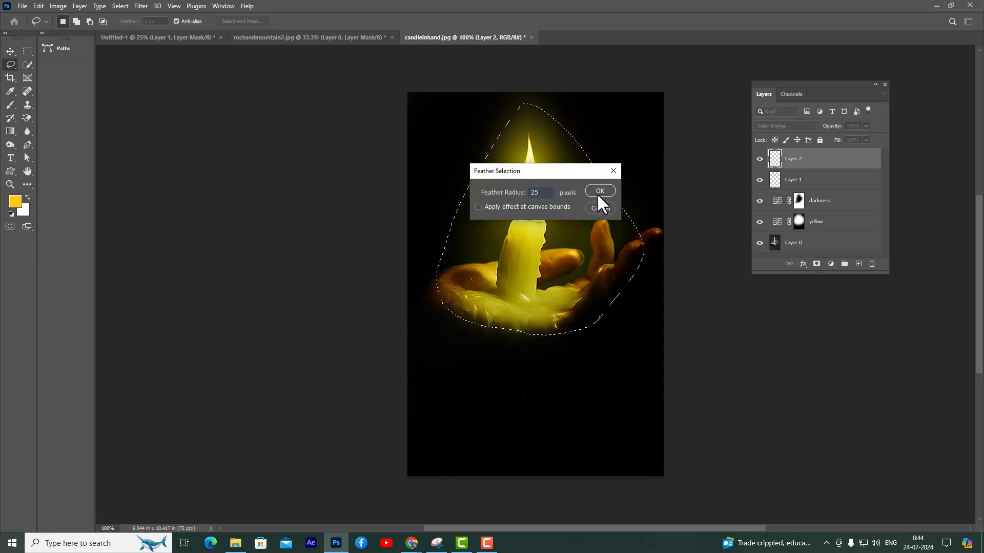
pyautogui.click(600, 191)
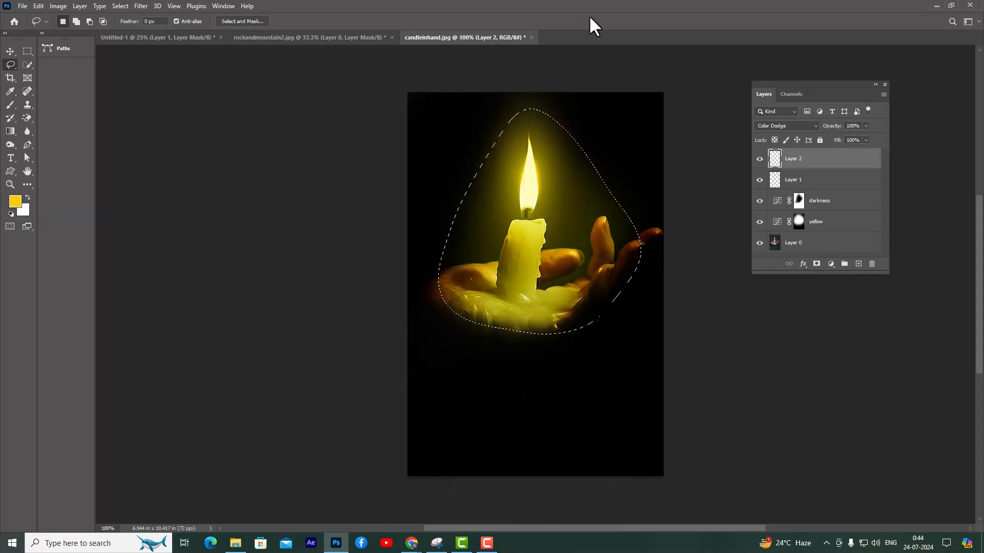
# Fill the feathered selection with the foreground yellow and soften the deselected fill with a 147.4-pixel Gaussian Blur
pyautogui.hotkey('alt', 'BackSpace')
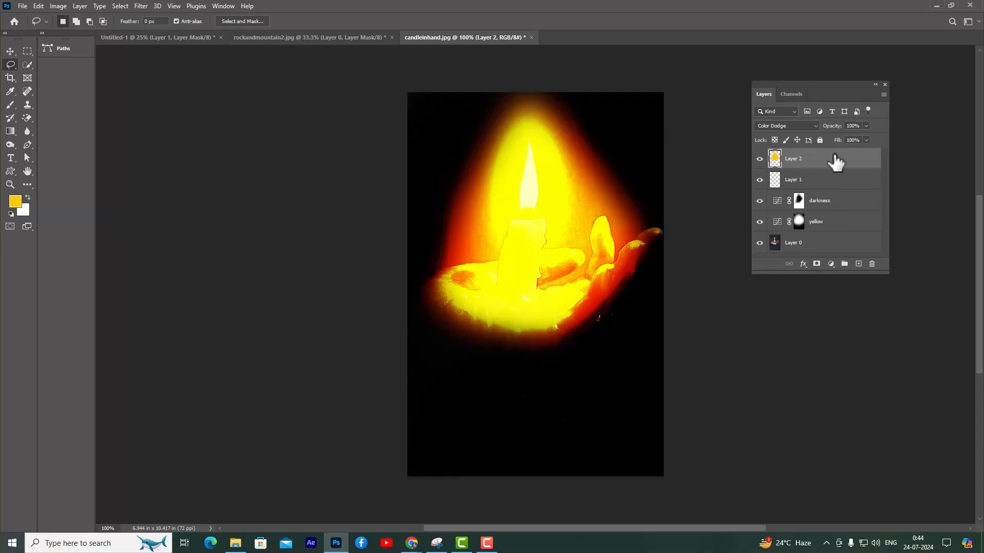
pyautogui.click(141, 6)
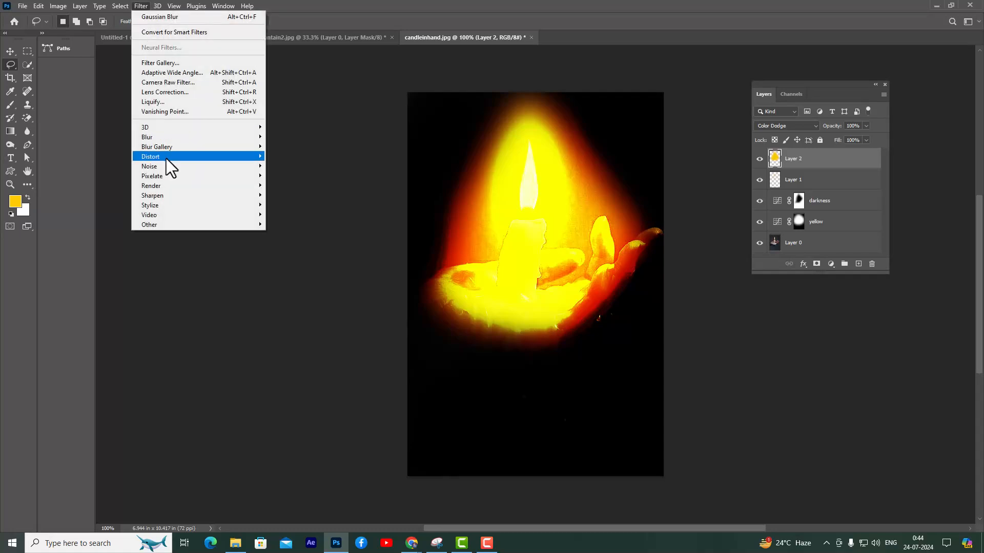
pyautogui.moveTo(180, 137)
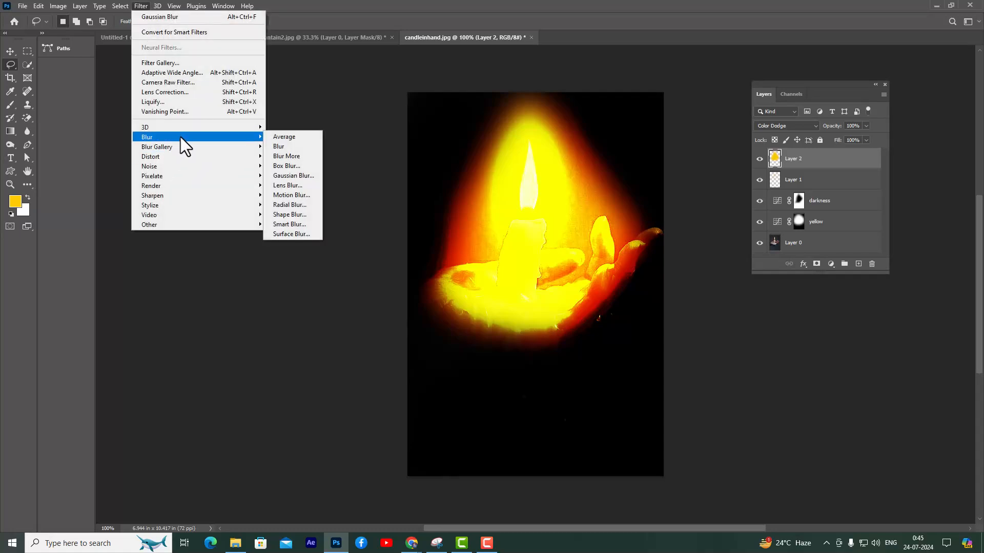
pyautogui.click(310, 177)
pyautogui.moveTo(626, 49); pyautogui.dragTo(705, 58)
pyautogui.moveTo(676, 203); pyautogui.dragTo(709, 204)
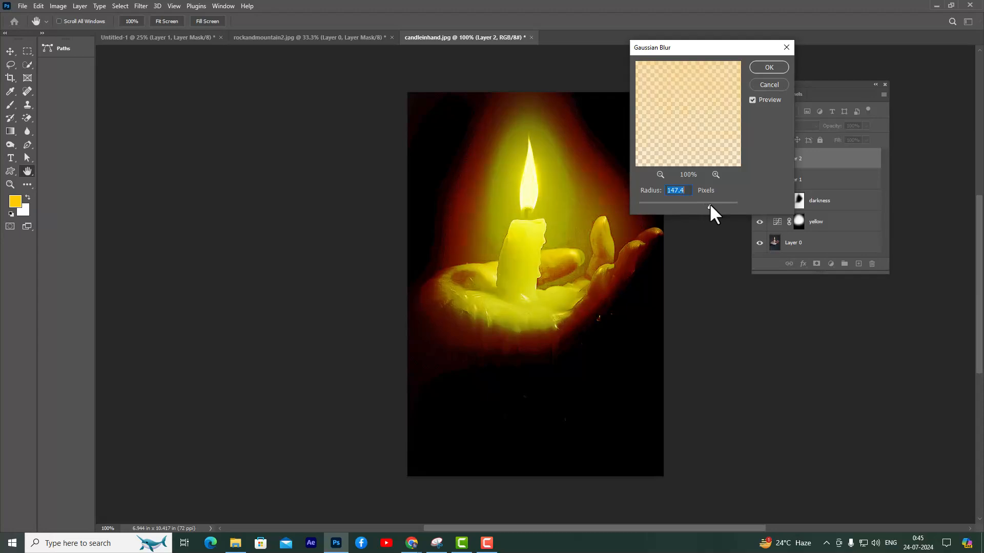
pyautogui.click(763, 69)
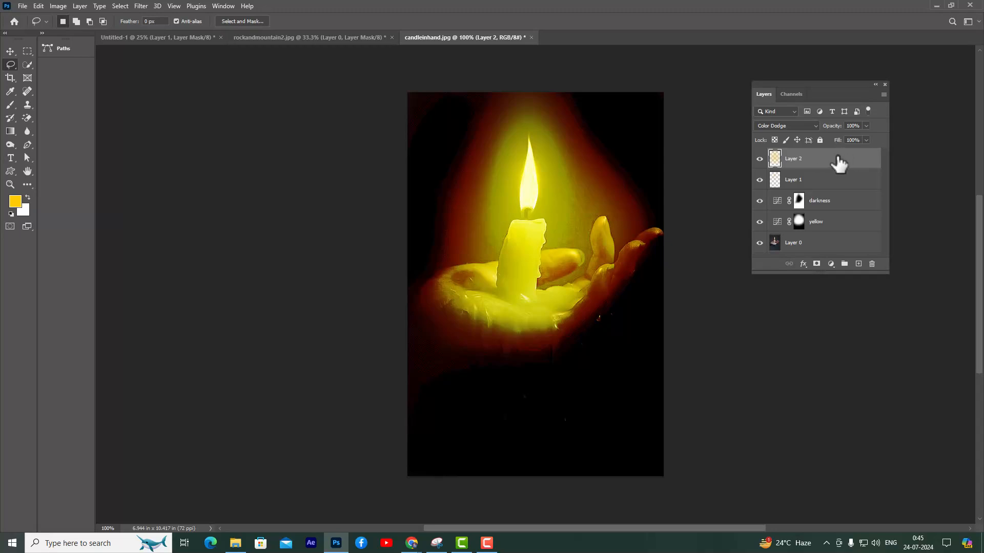
# Open the Color Dodge layer's blending options and lower the white Blend If limit for This Layer to 175
pyautogui.doubleClick(839, 163)
pyautogui.moveTo(635, 57); pyautogui.dragTo(676, 53)
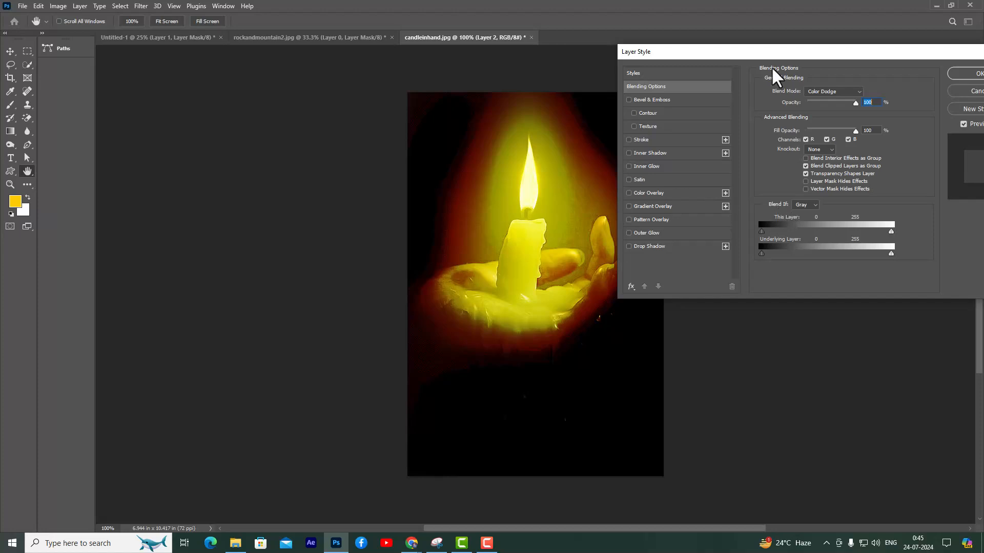
pyautogui.moveTo(762, 53); pyautogui.dragTo(740, 56)
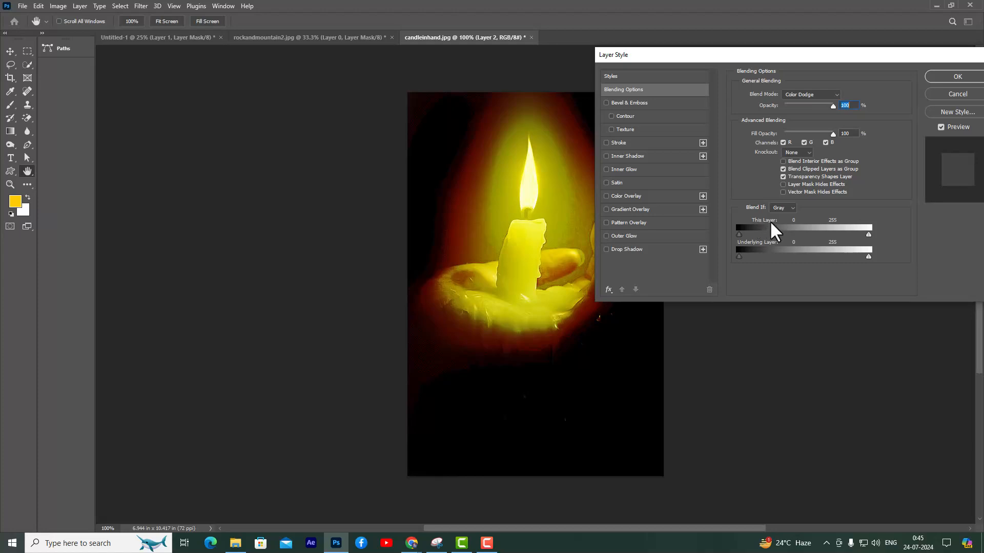
pyautogui.moveTo(714, 57); pyautogui.dragTo(171, 72)
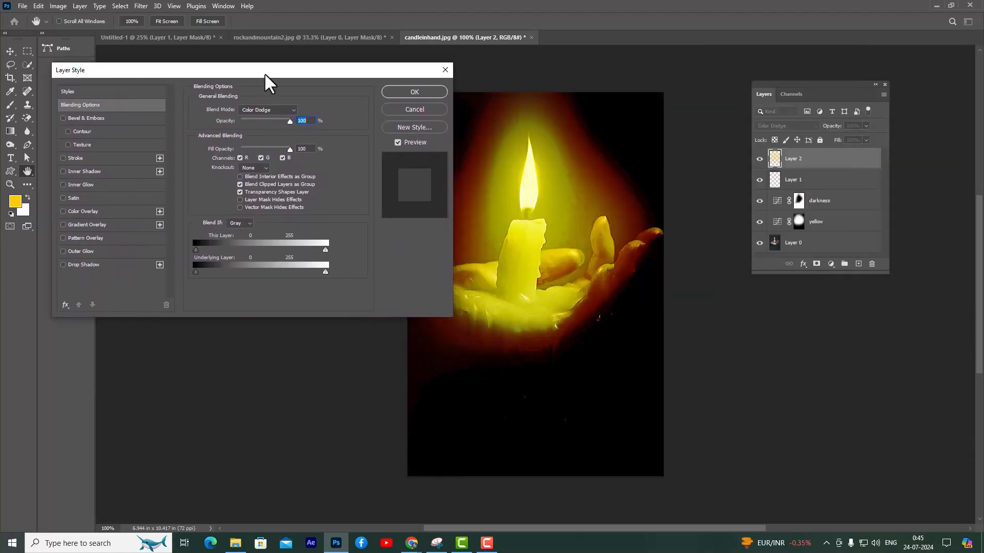
pyautogui.moveTo(264, 75); pyautogui.dragTo(855, 67)
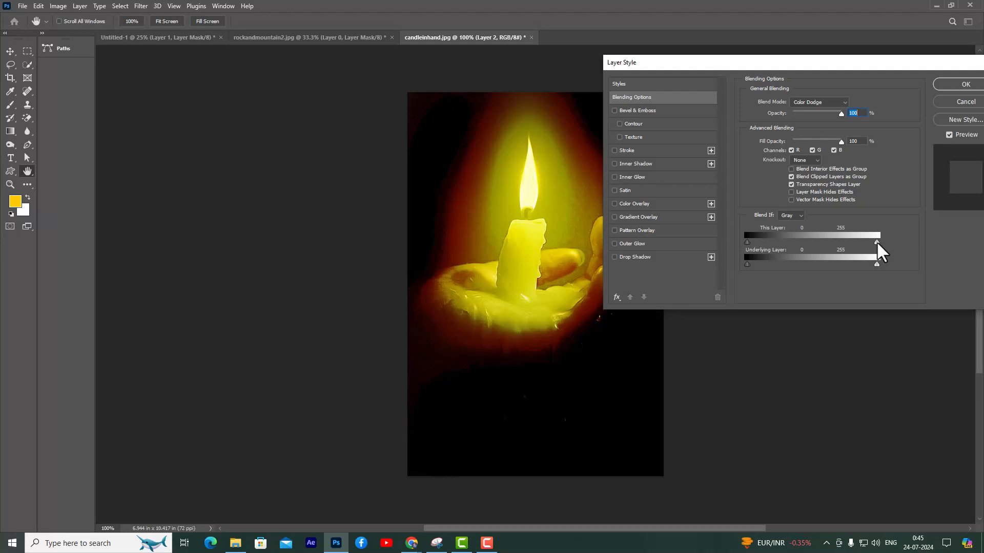
pyautogui.moveTo(849, 243); pyautogui.dragTo(840, 244)
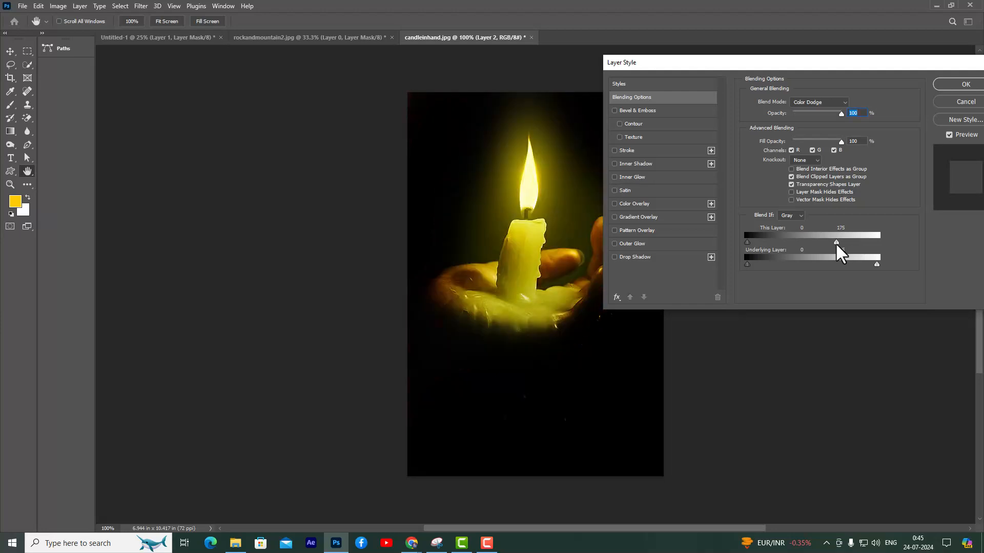
# Split the This Layer white Blend If slider to 170 / 229 for a smooth glow falloff and apply the blending options
pyautogui.moveTo(732, 63); pyautogui.dragTo(767, 61)
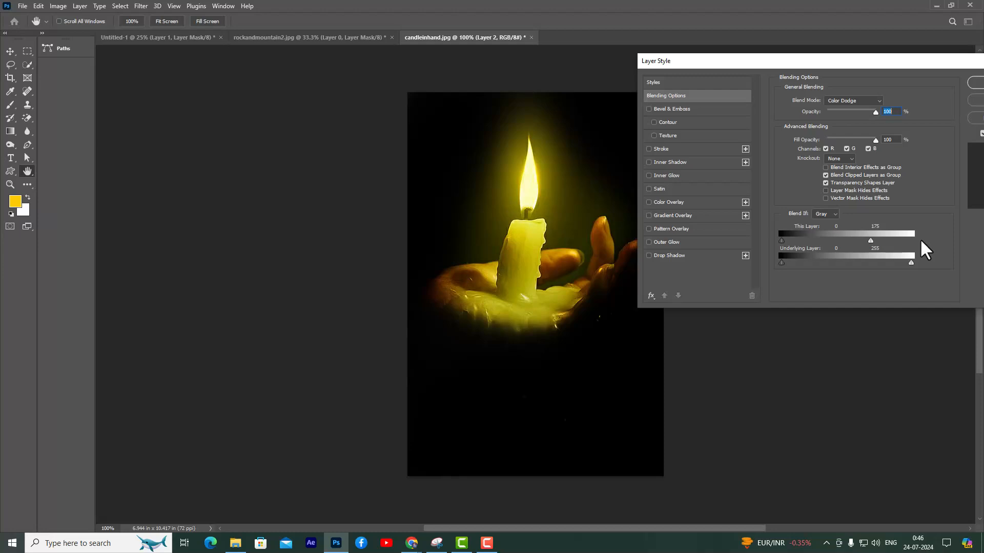
pyautogui.moveTo(863, 63); pyautogui.dragTo(835, 66)
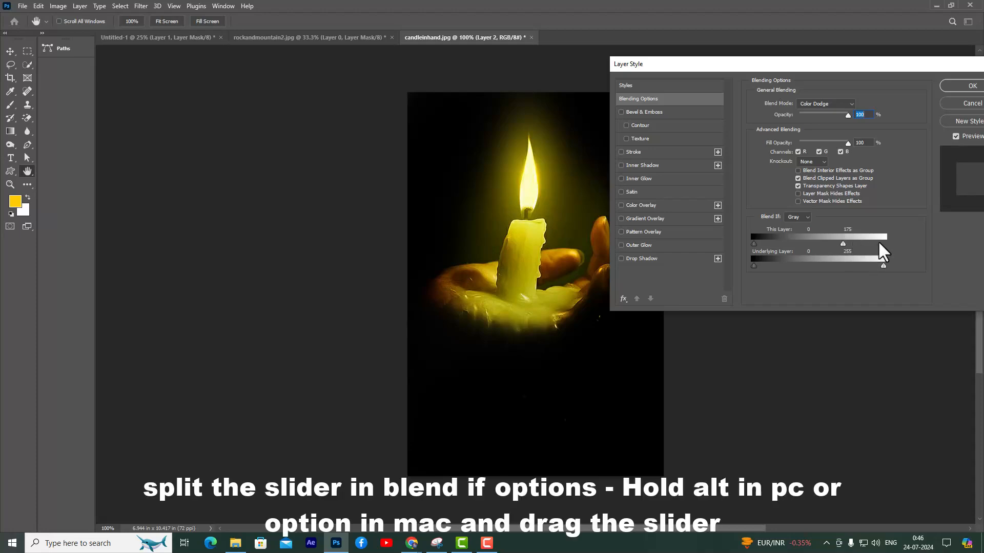
pyautogui.press('alt')
pyautogui.moveTo(844, 245); pyautogui.dragTo(862, 245)
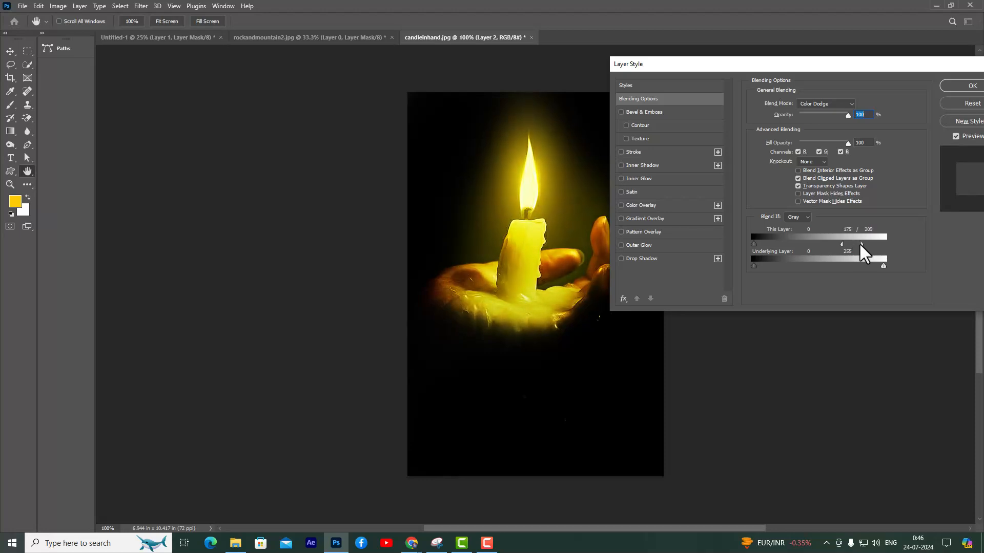
pyautogui.moveTo(862, 245); pyautogui.dragTo(867, 245)
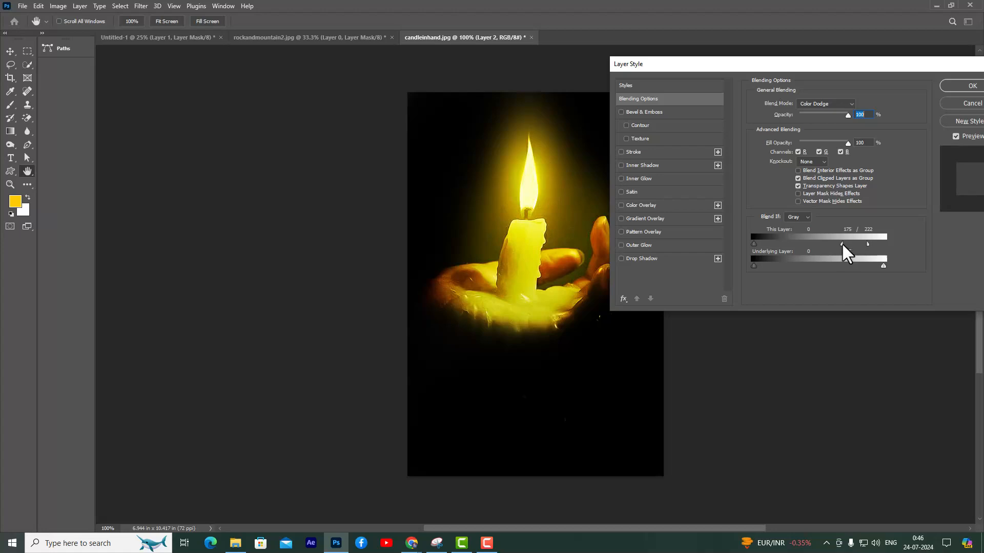
pyautogui.moveTo(843, 245); pyautogui.dragTo(870, 245)
pyautogui.moveTo(805, 70); pyautogui.dragTo(776, 80)
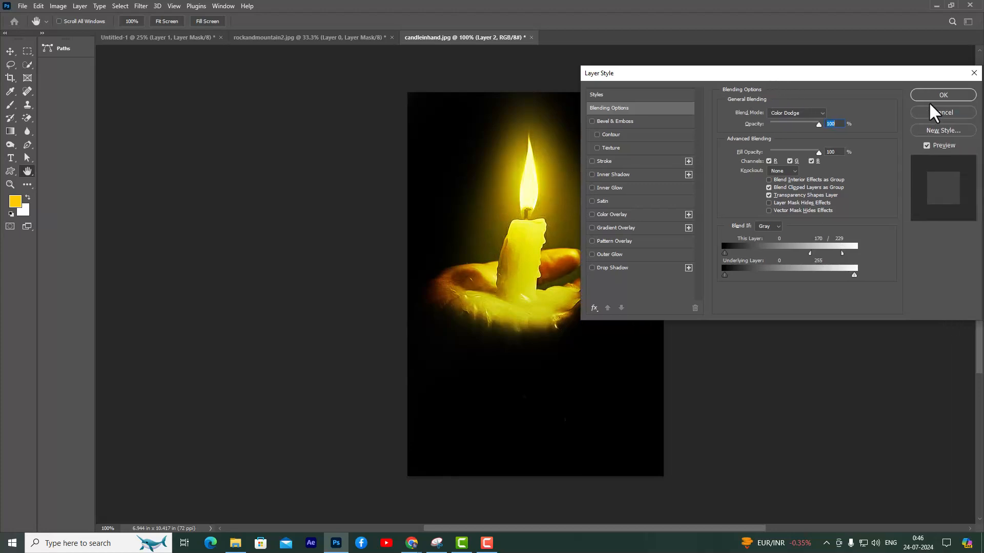
pyautogui.click(941, 95)
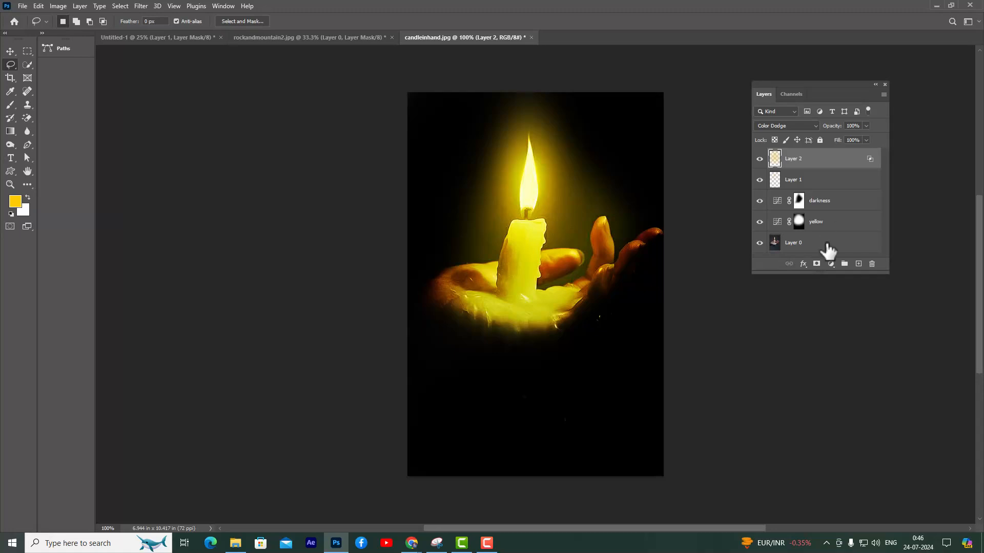
# Add a new layer on top of the stack and set its blend mode to Screen
pyautogui.click(859, 263)
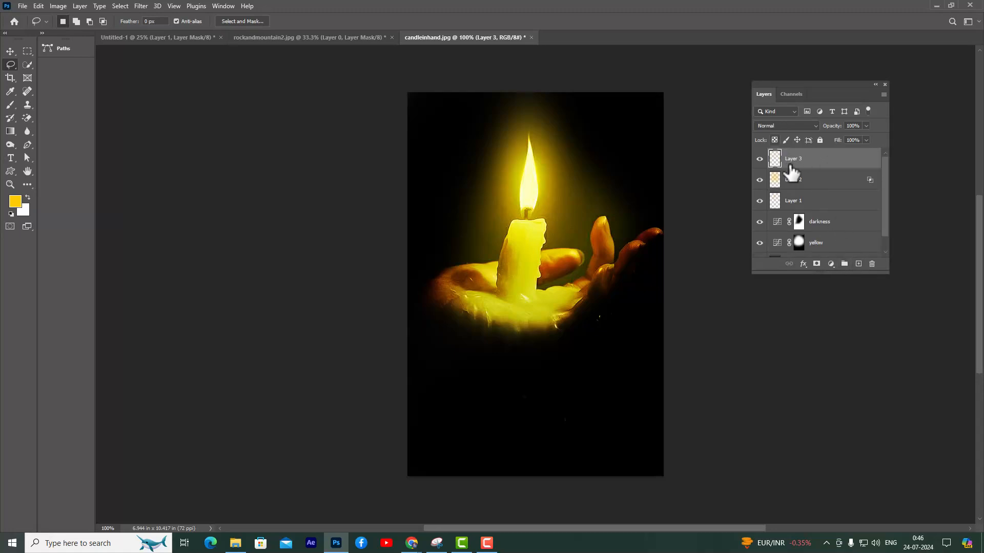
pyautogui.click(795, 126)
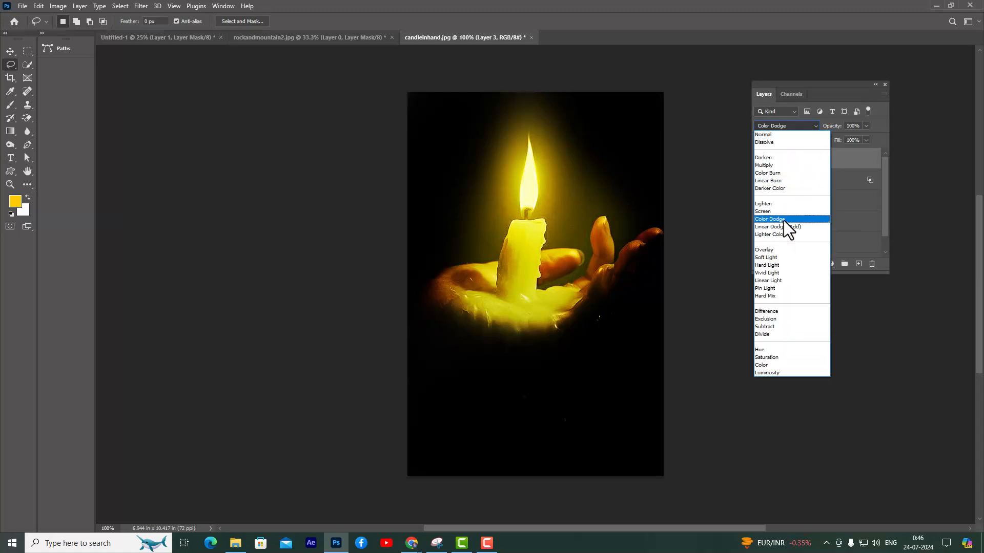
pyautogui.click(783, 212)
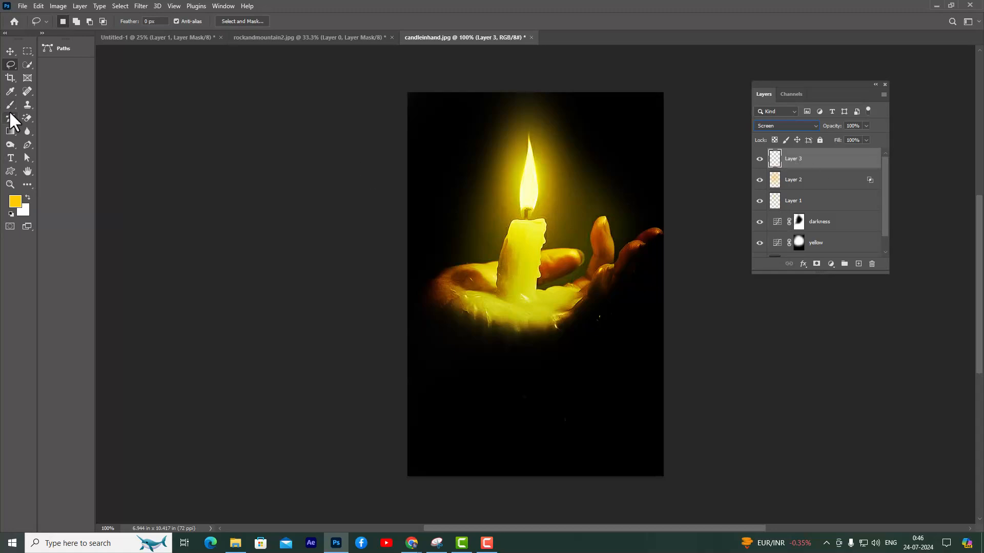
# Switch to the Brush tool and set its flow to 8%
pyautogui.moveTo(10, 106); pyautogui.dragTo(45, 104)
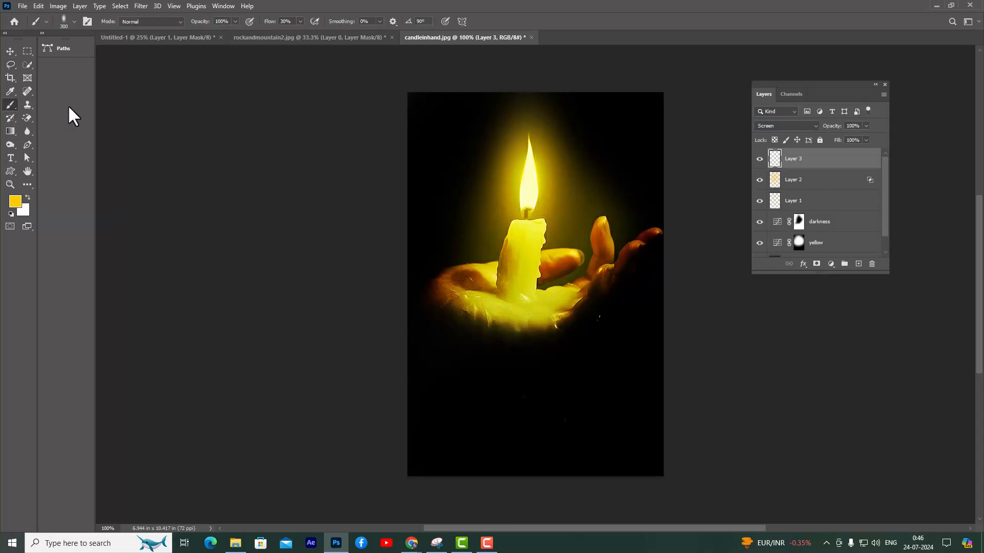
pyautogui.click(300, 21)
pyautogui.click(293, 29)
pyautogui.write('8')
pyautogui.press('Return')
pyautogui.click(10, 52)
pyautogui.click(11, 104)
# Dab a faint yellow glow over the candle with a 600 px brush and reduce the Screen layer's opacity to 73%
pyautogui.press(']')
pyautogui.press(']')
pyautogui.press(']')
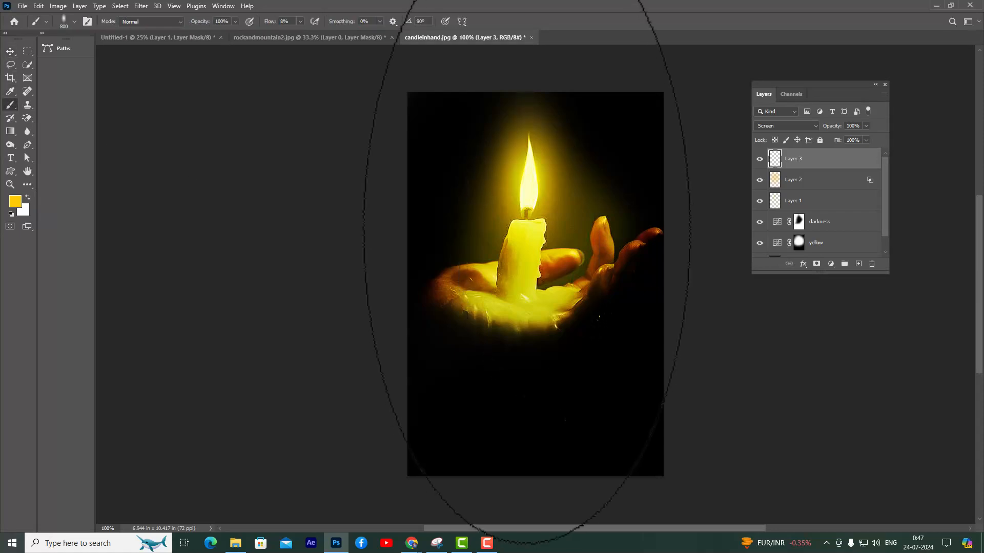
pyautogui.press('[')
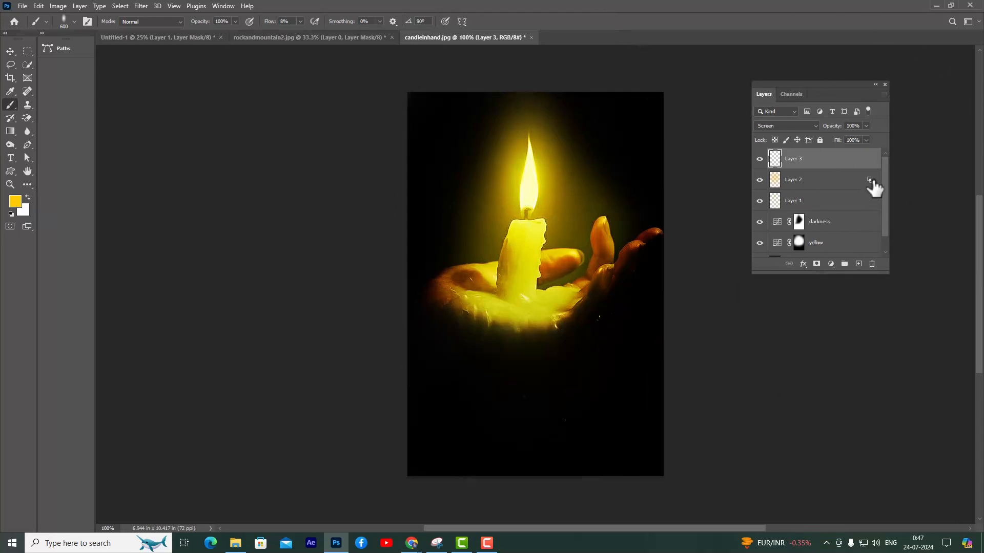
pyautogui.click(866, 126)
pyautogui.click(10, 51)
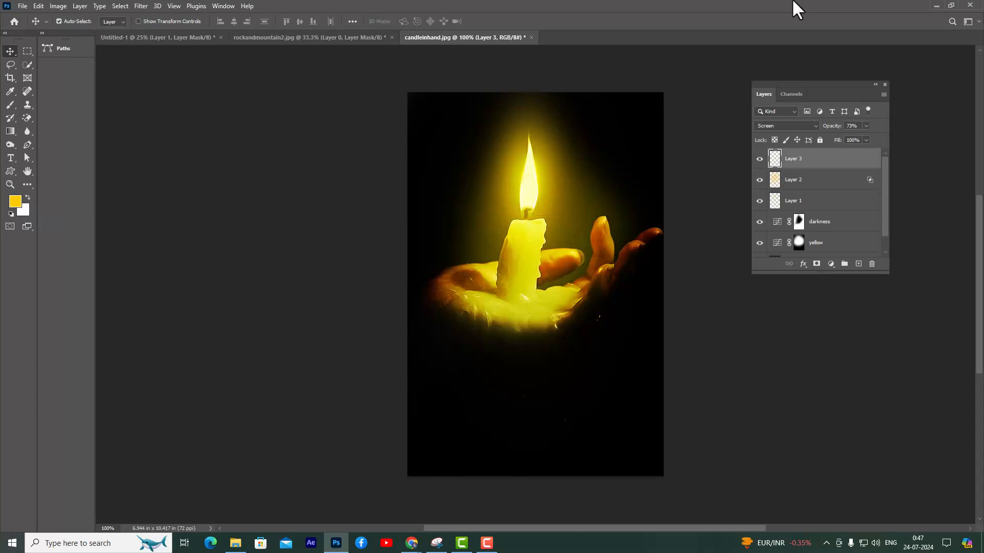